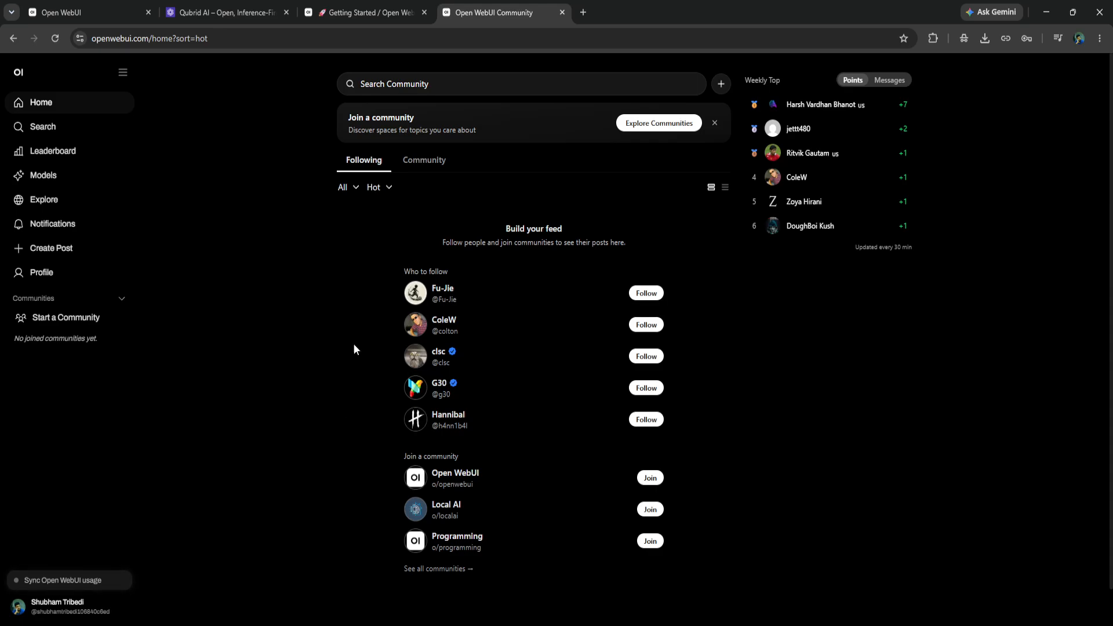
# Step: Review the Getting Started page of the Open WebUI documentation, including the Quick Start install options and the later sections
pyautogui.hotkey('ctrl', 'shift', 'Tab')
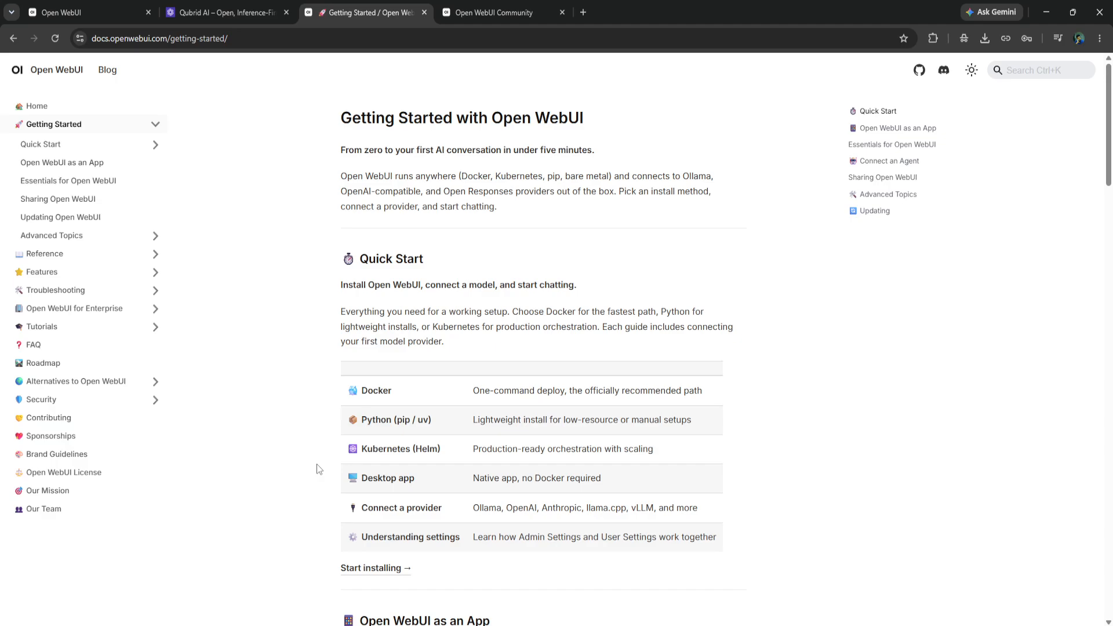
pyautogui.scroll(-4, 316, 464)
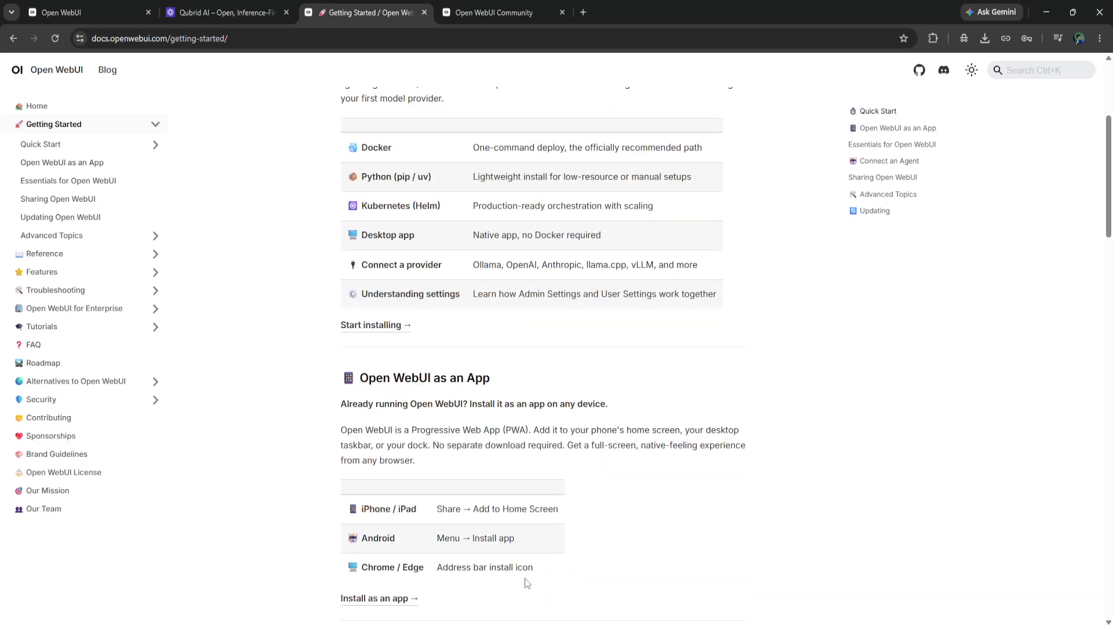
pyautogui.scroll(3, 349, 461)
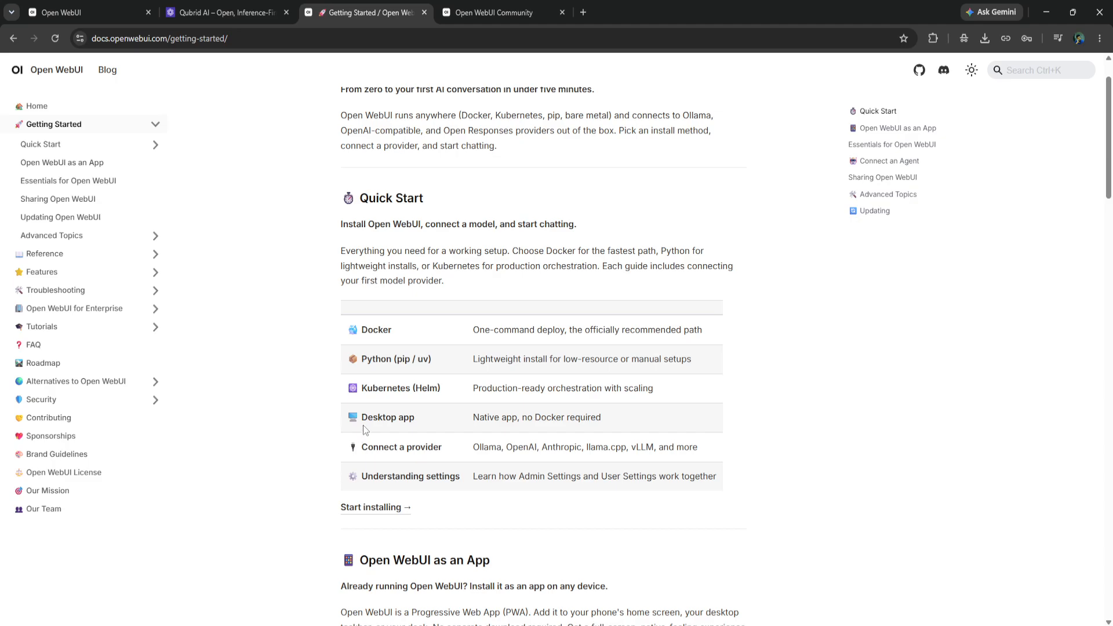
pyautogui.moveTo(363, 425); pyautogui.dragTo(429, 424)
pyautogui.click(308, 439)
pyautogui.scroll(-12, 510, 348)
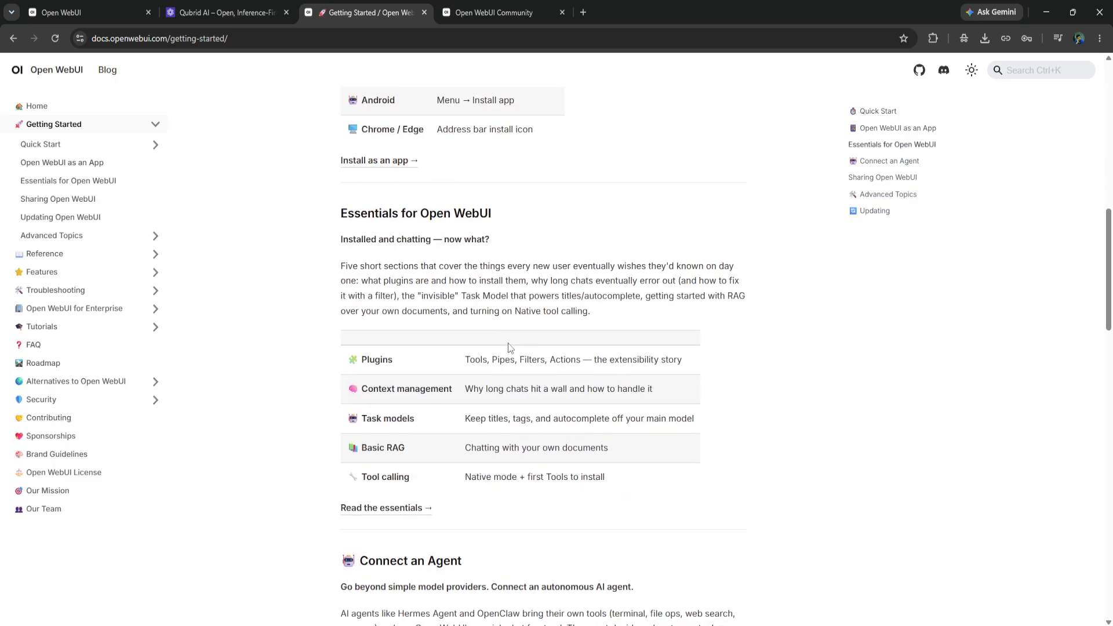
pyautogui.scroll(-9, 509, 348)
pyautogui.scroll(14, 504, 413)
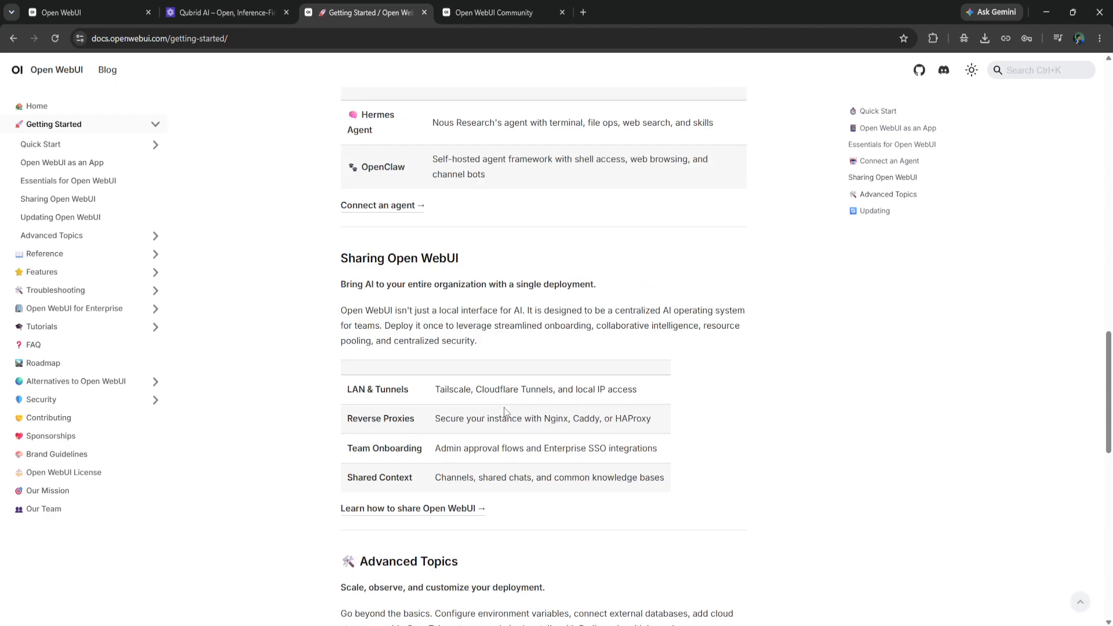
pyautogui.scroll(12, 505, 412)
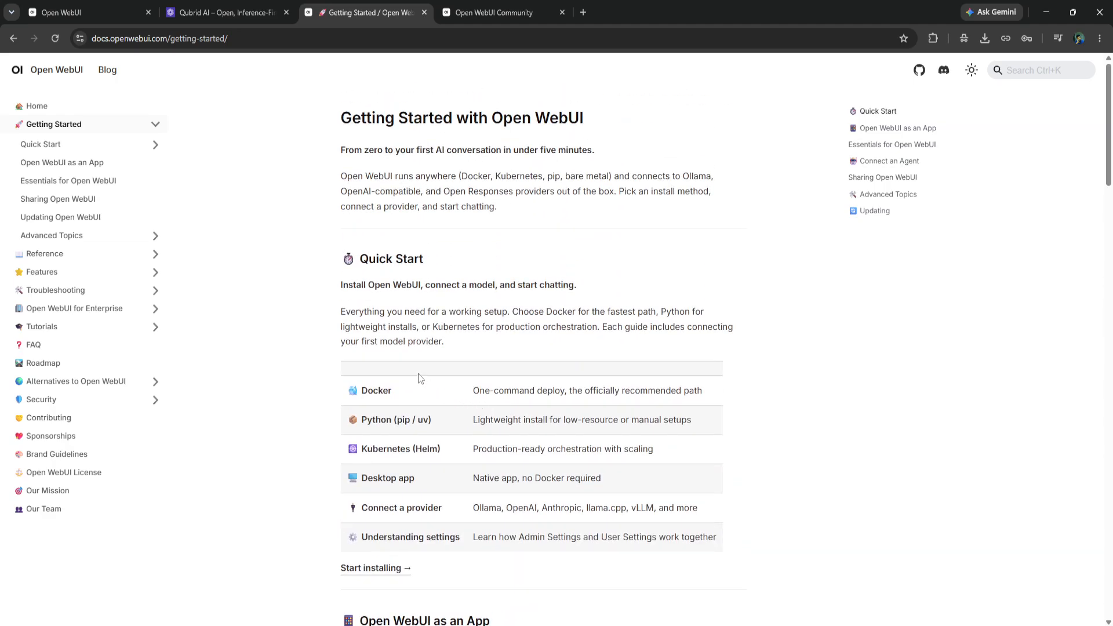
# Step: Open the Quick Start guide and compare the Kubernetes, Docker and Desktop installation instructions, ending on Desktop
pyautogui.click(361, 571)
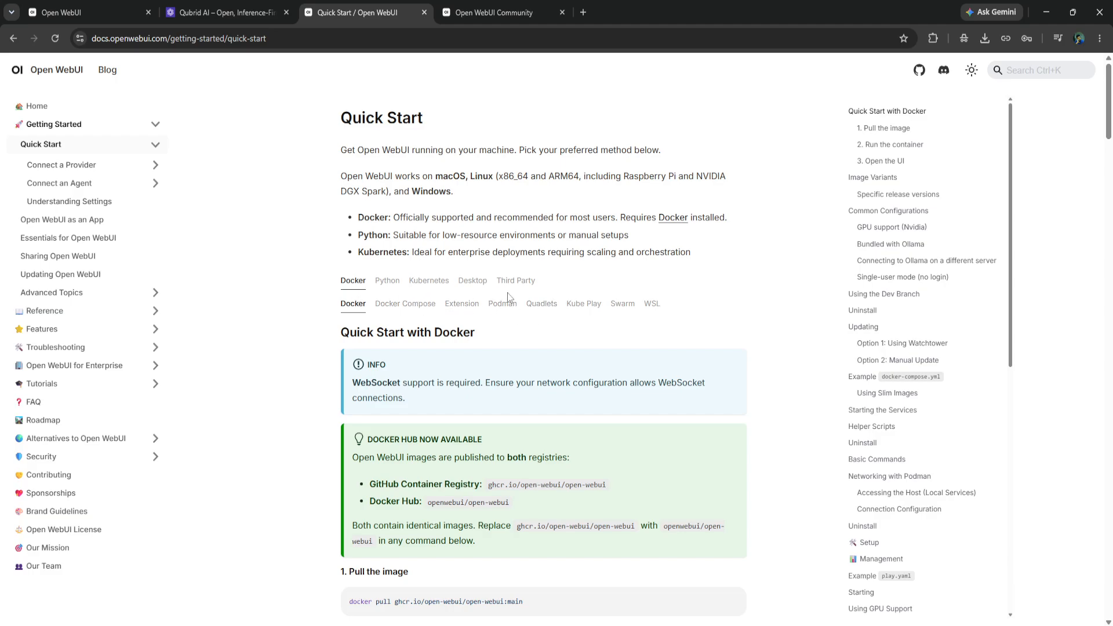
pyautogui.click(472, 281)
pyautogui.click(429, 282)
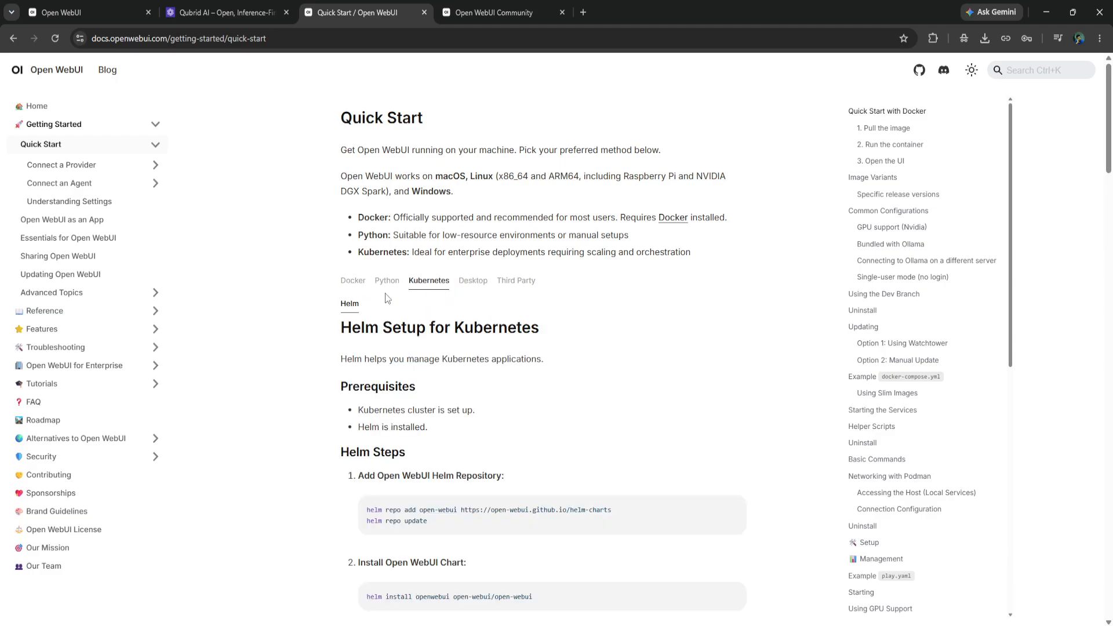
pyautogui.click(353, 281)
pyautogui.scroll(-3, 403, 441)
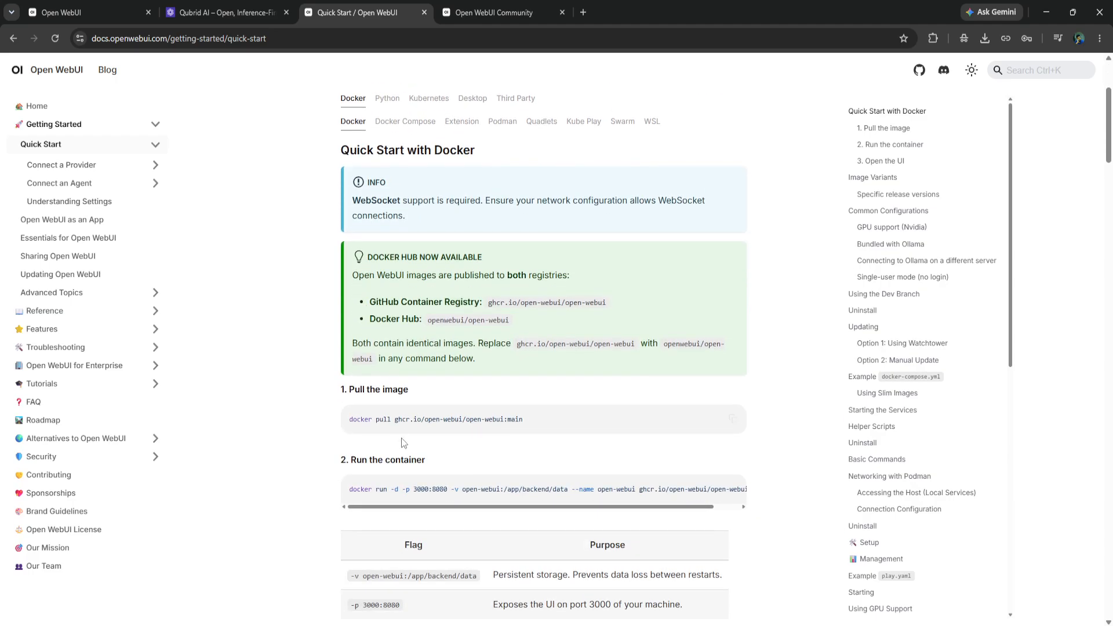
pyautogui.scroll(-3, 408, 456)
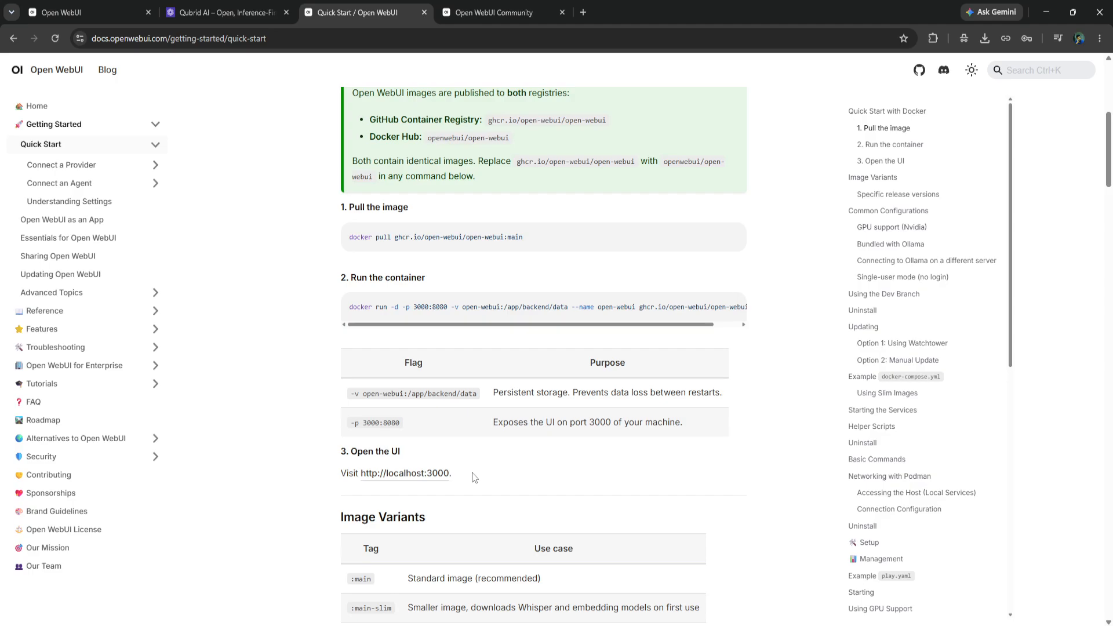
pyautogui.scroll(6, 474, 477)
pyautogui.click(470, 280)
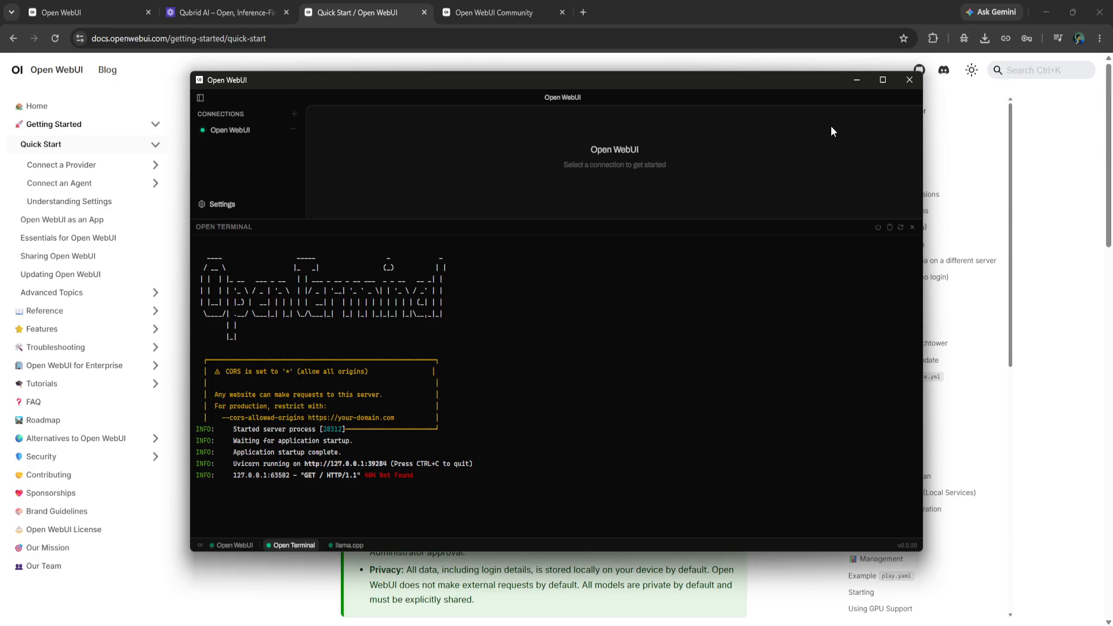
# Step: Bring up the Open WebUI desktop app and examine the local server settings in its Open WebUI section
pyautogui.click(853, 85)
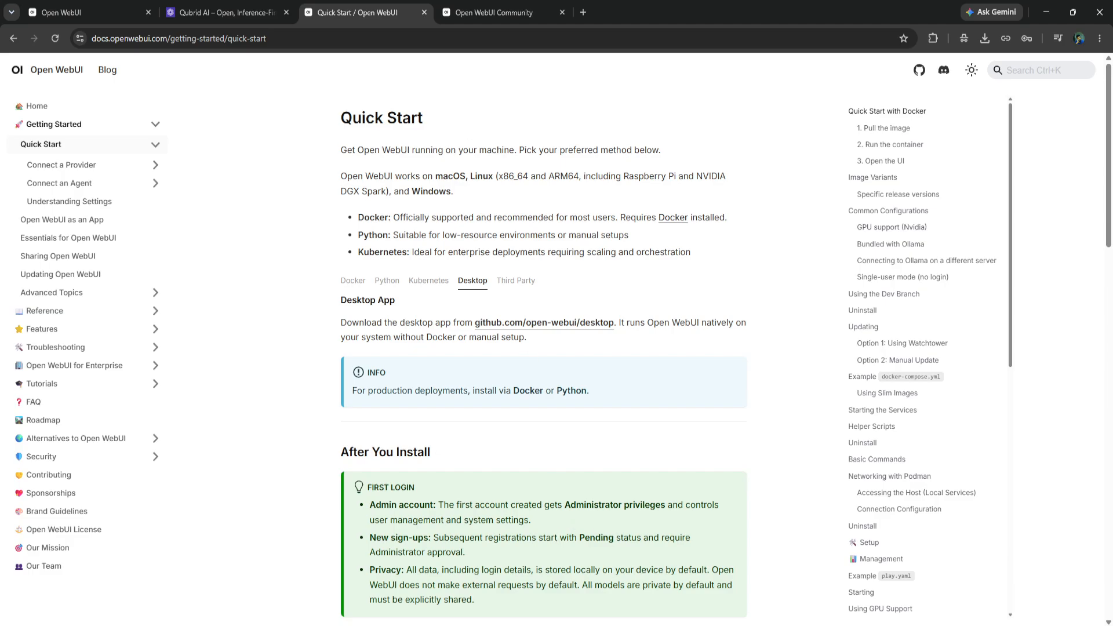
pyautogui.click(597, 625)
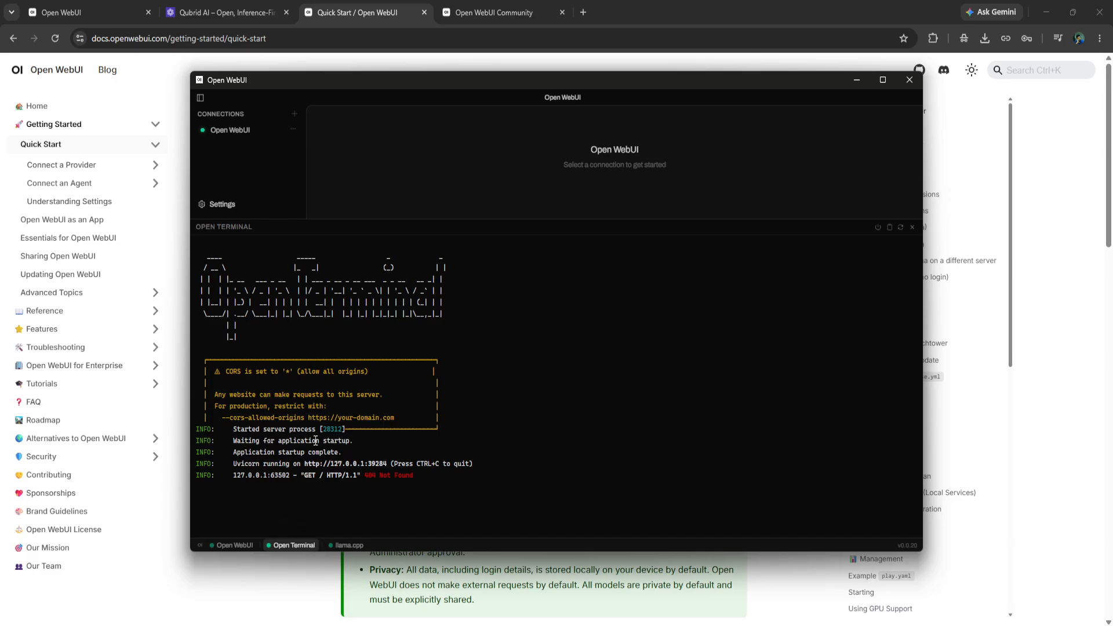
pyautogui.click(219, 205)
pyautogui.click(226, 167)
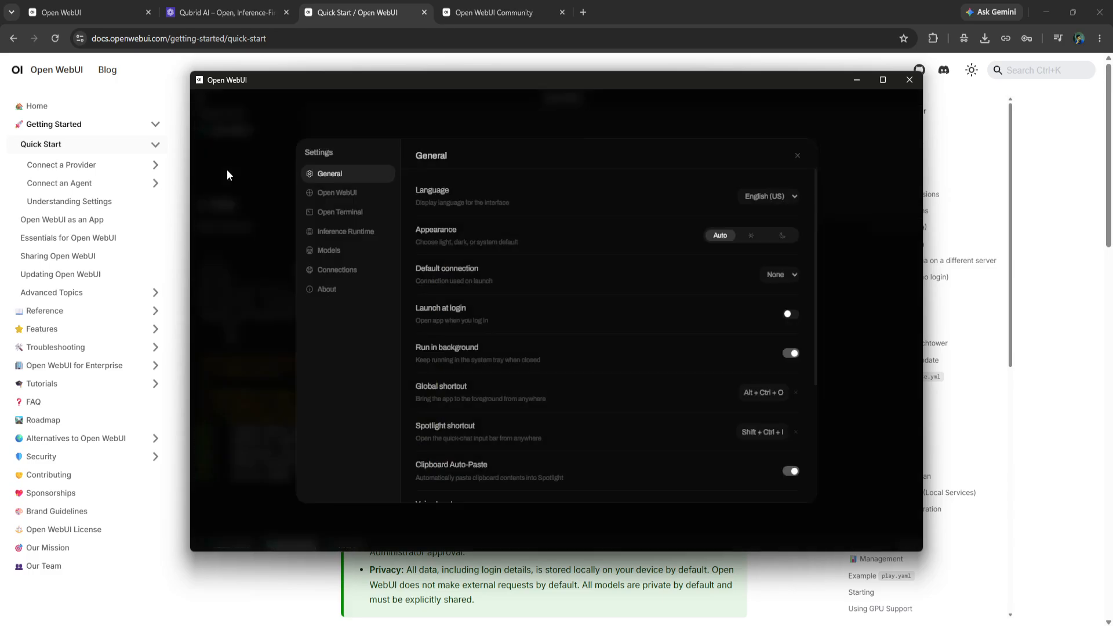
pyautogui.click(339, 197)
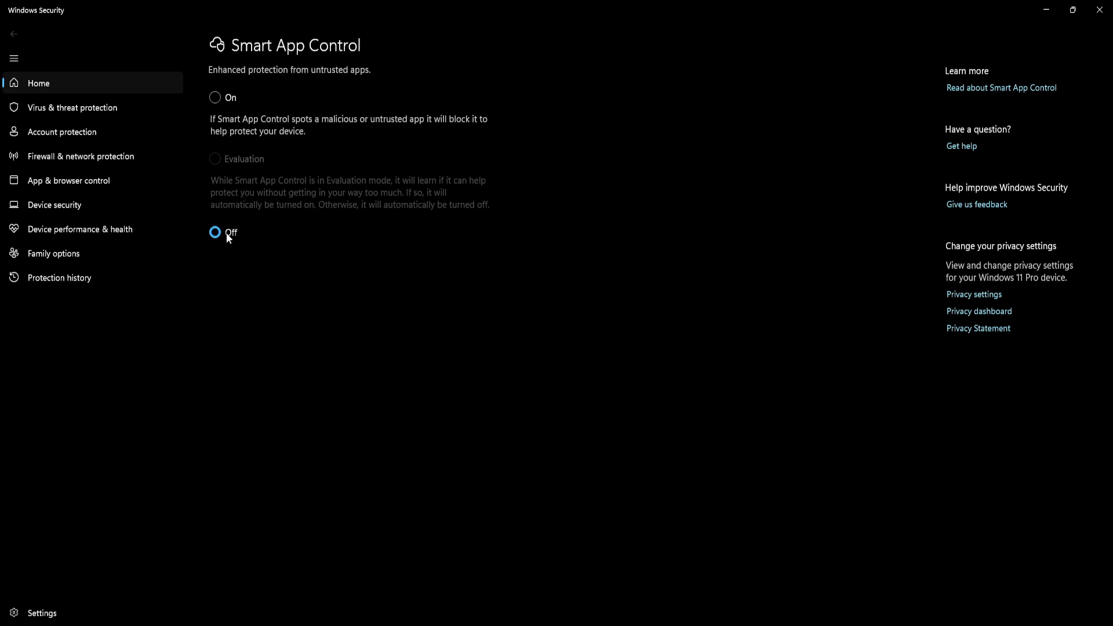
pyautogui.click(1047, 9)
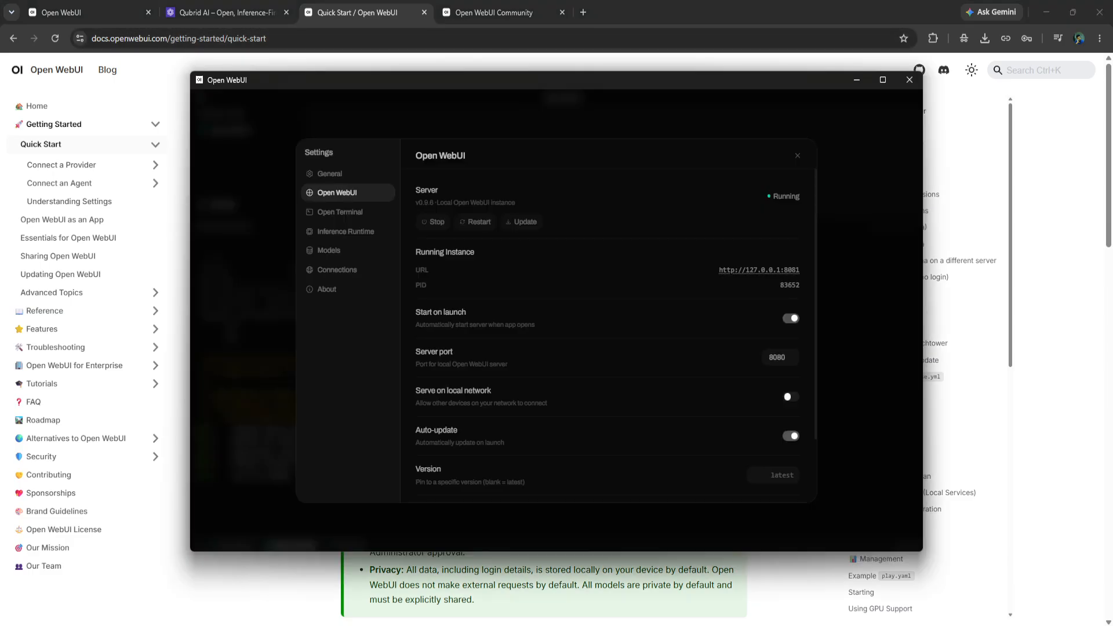
# Step: Switch to the local Open WebUI chat page and try to send the suggested prompt about ideas for kids' art
pyautogui.click(65, 10)
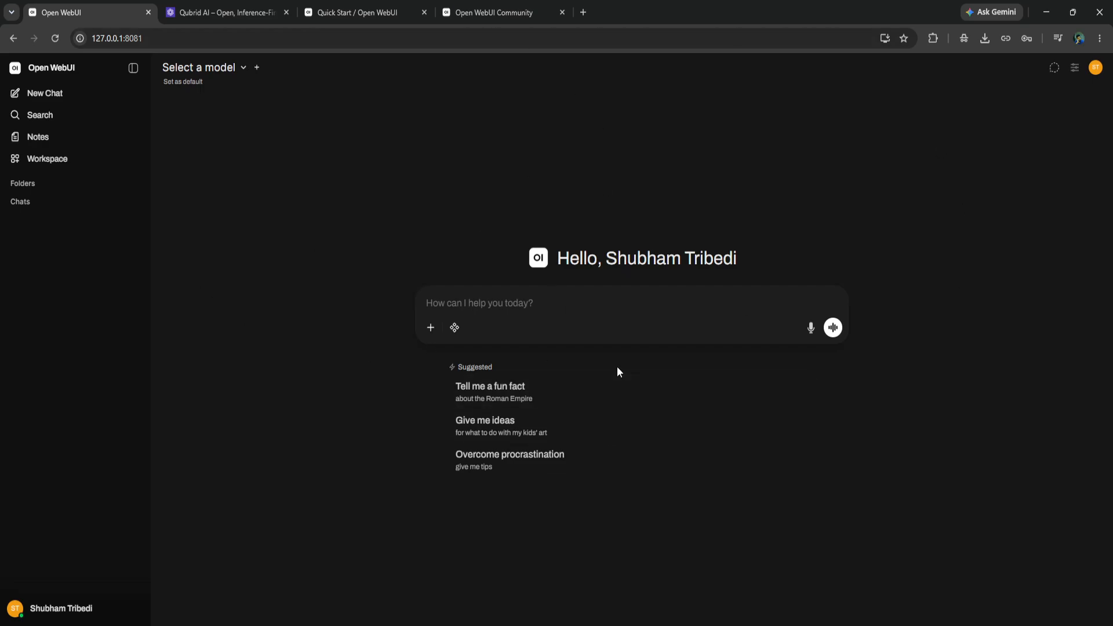
pyautogui.click(517, 423)
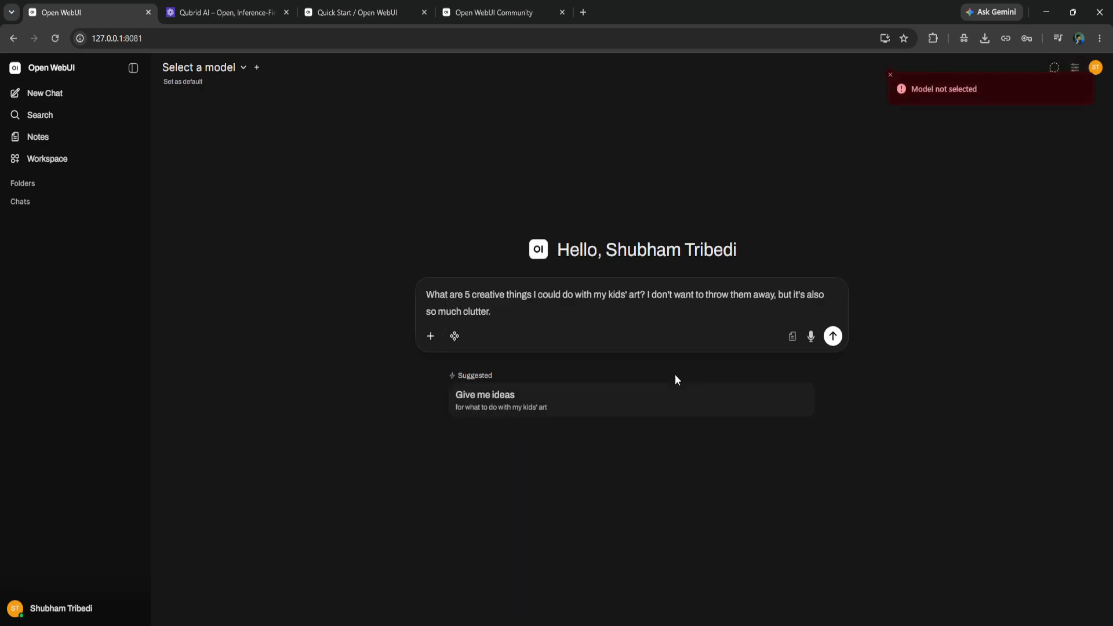
pyautogui.click(832, 337)
pyautogui.moveTo(917, 91); pyautogui.dragTo(987, 92)
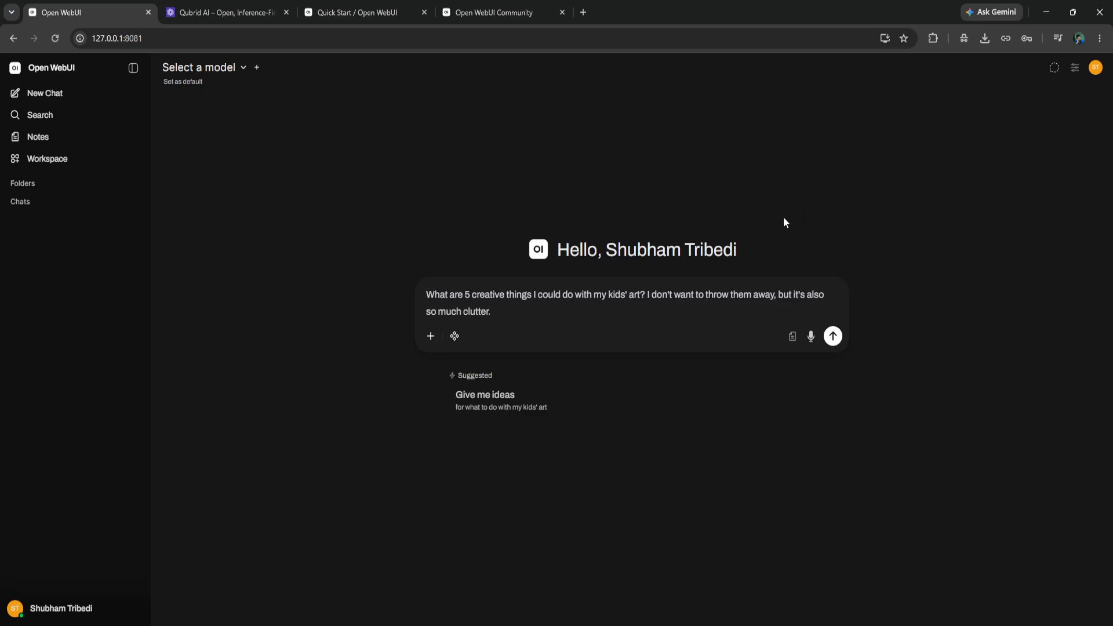
# Step: Switch to Qubrid AI, agree to the Safety & Responsible Use policy, and view the Add Credits options without purchasing
pyautogui.click(228, 11)
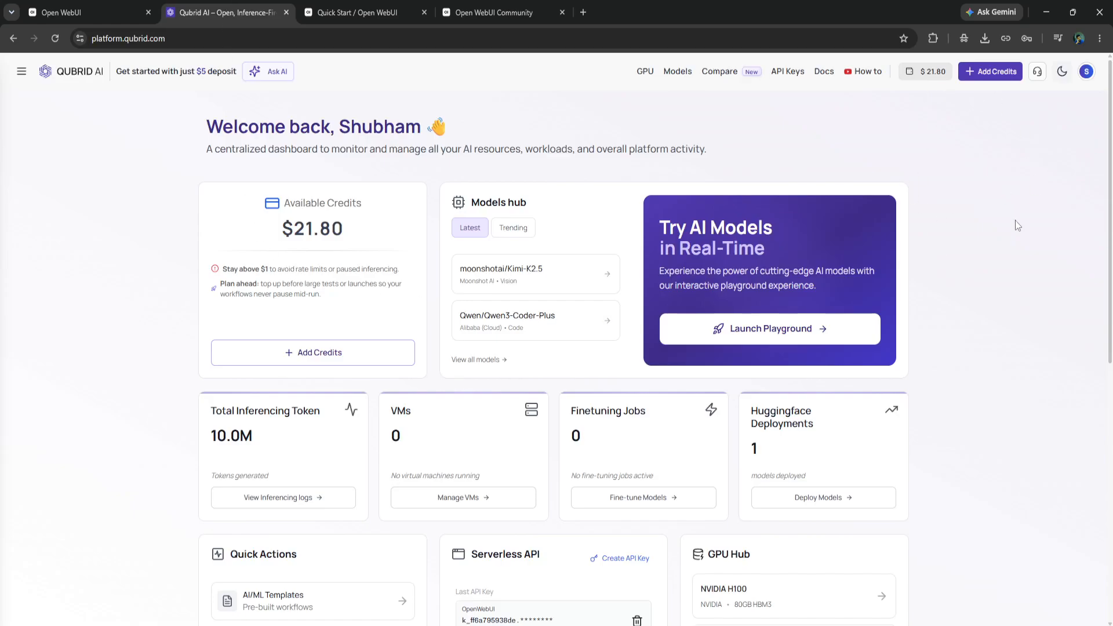
pyautogui.click(972, 74)
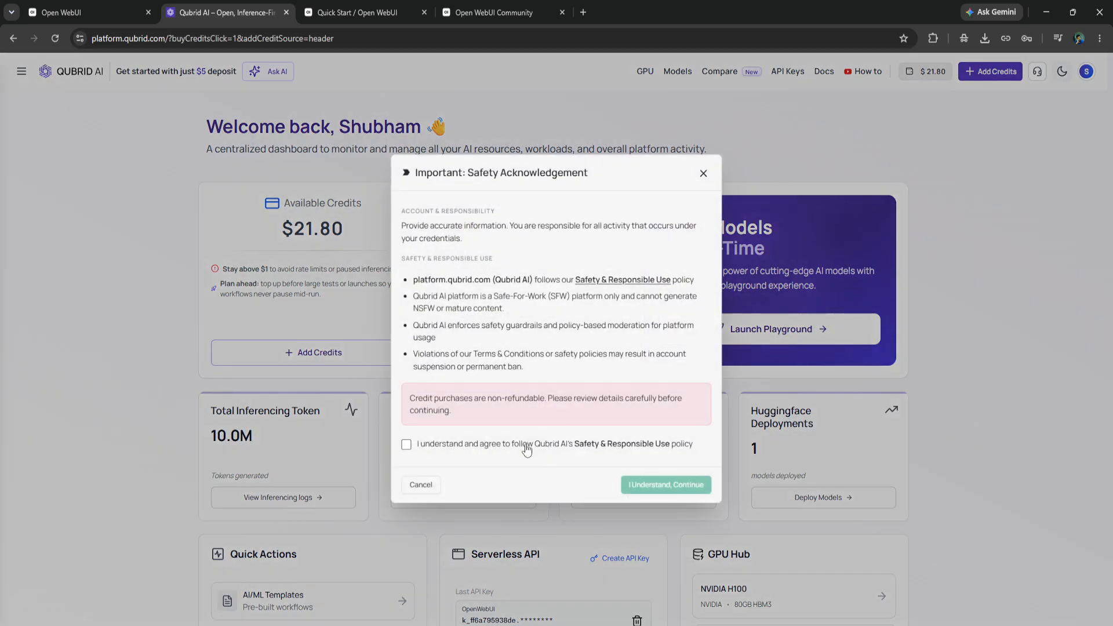
pyautogui.click(407, 444)
pyautogui.click(661, 484)
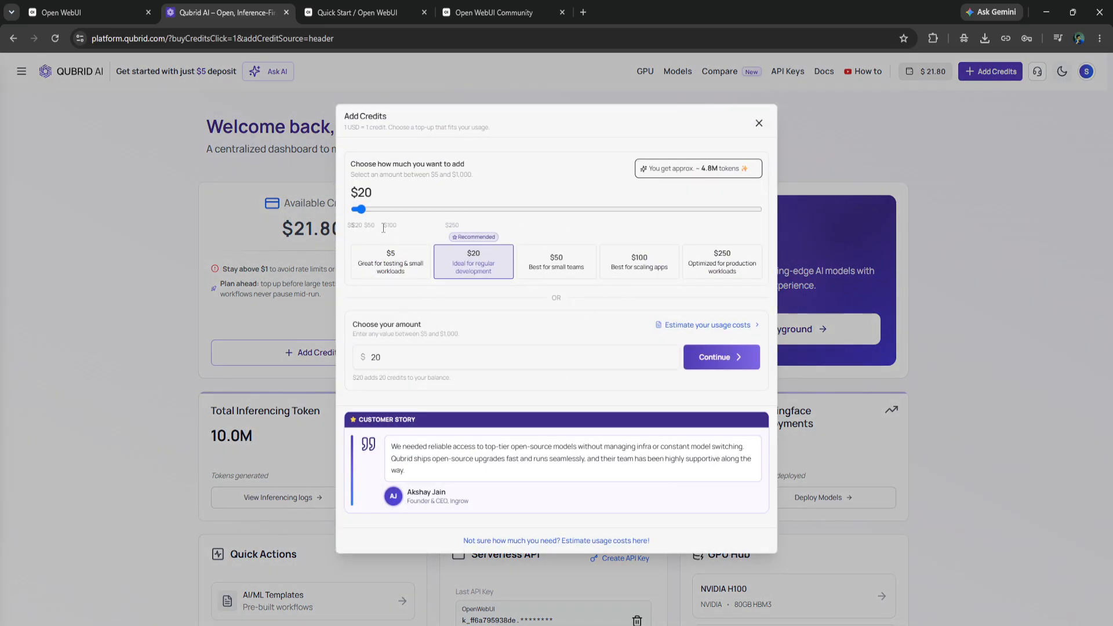
pyautogui.click(759, 123)
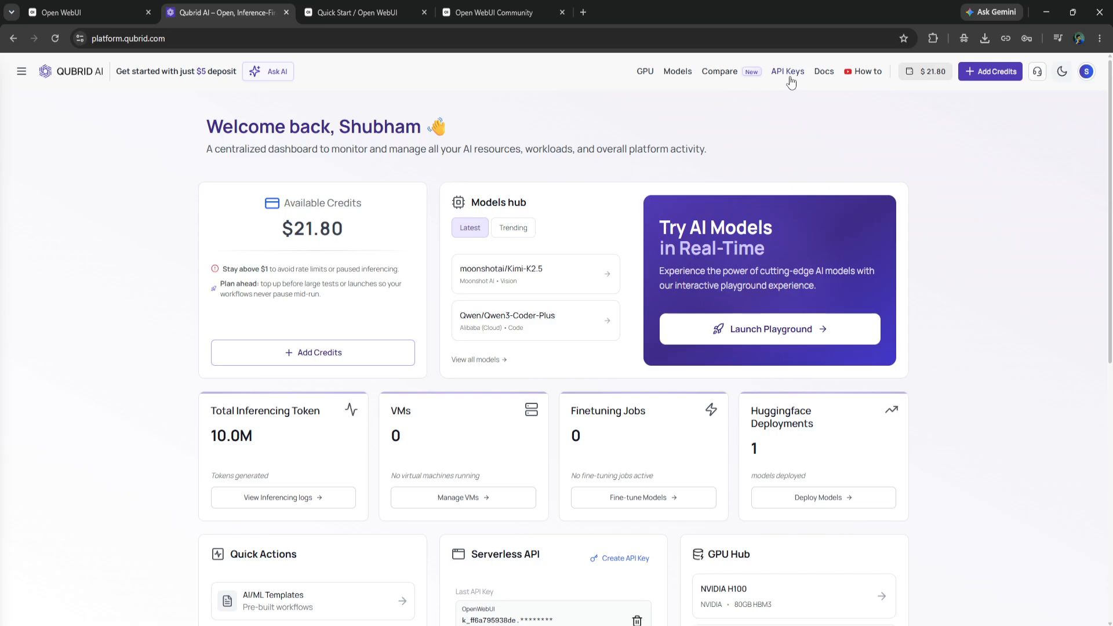
# Step: Open Qubrid's API key management page and start a new key with the project name OpenWebUI Demo
pyautogui.click(21, 71)
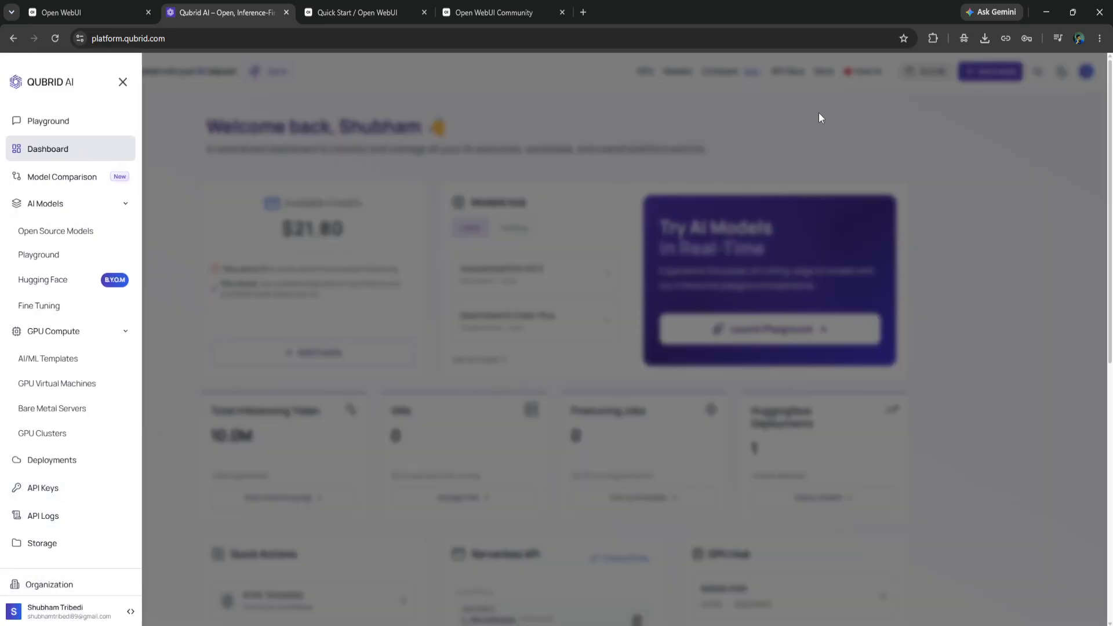
pyautogui.click(818, 112)
pyautogui.click(791, 72)
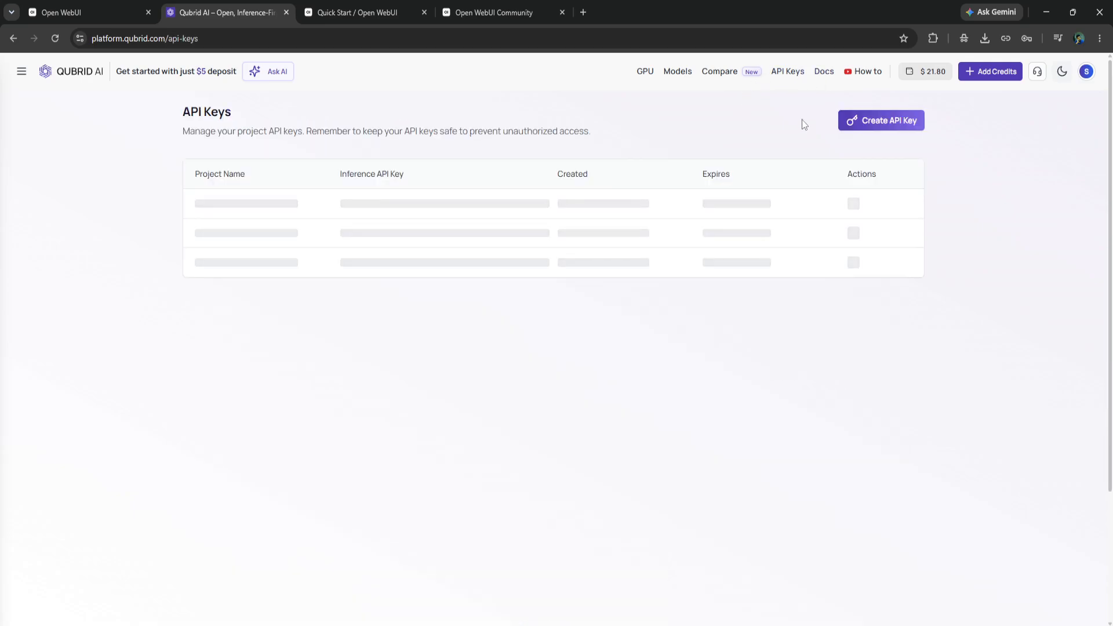
pyautogui.click(887, 122)
pyautogui.click(438, 338)
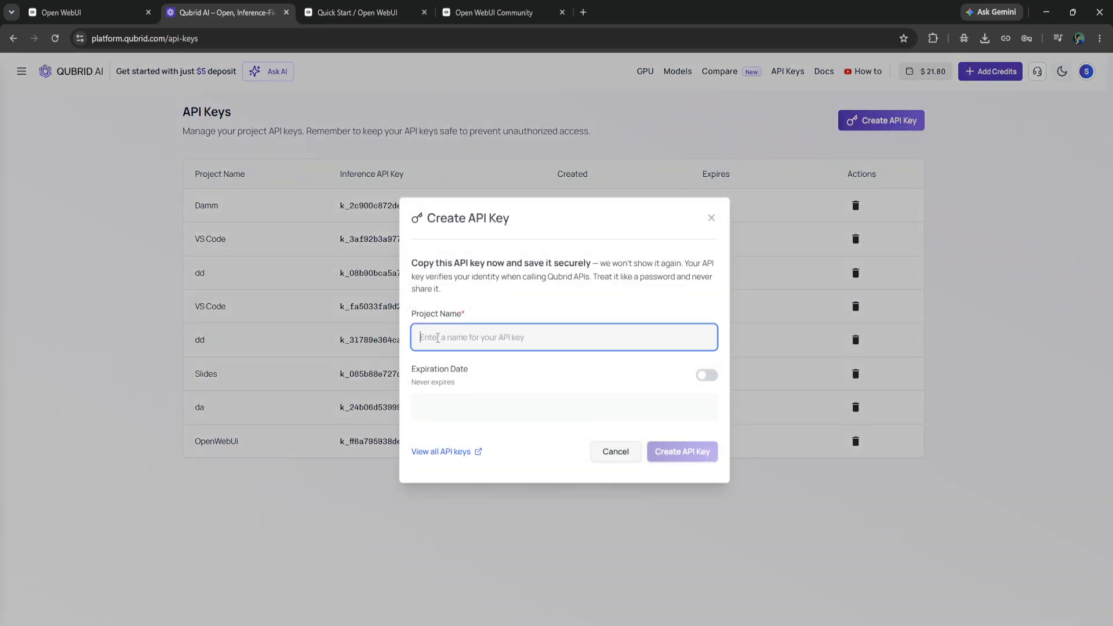
pyautogui.write('OpenWebn')
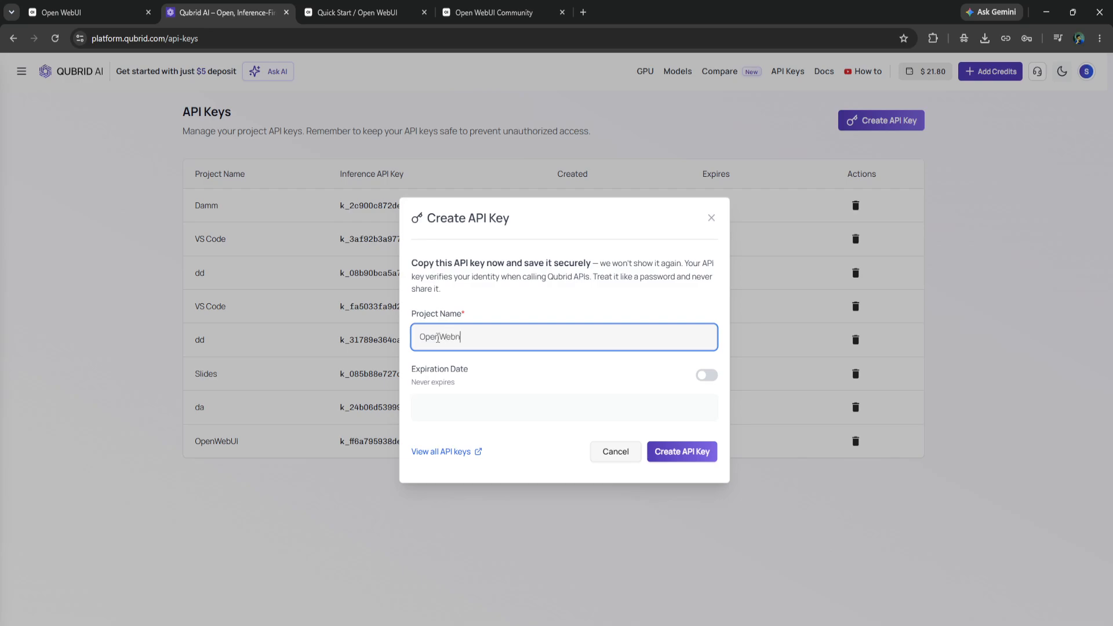
pyautogui.press('BackSpace')
pyautogui.write('UI Demo')
# Step: Enable expiration for the new API key, set its date to 30-06-2026, and create the key
pyautogui.click(706, 375)
pyautogui.click(704, 399)
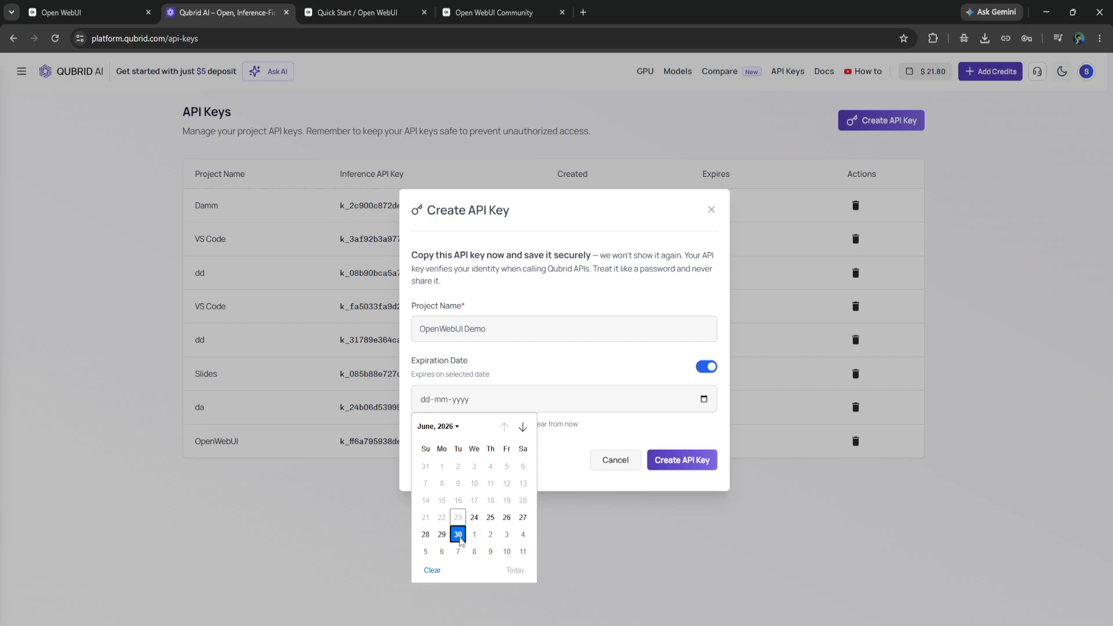
pyautogui.click(459, 536)
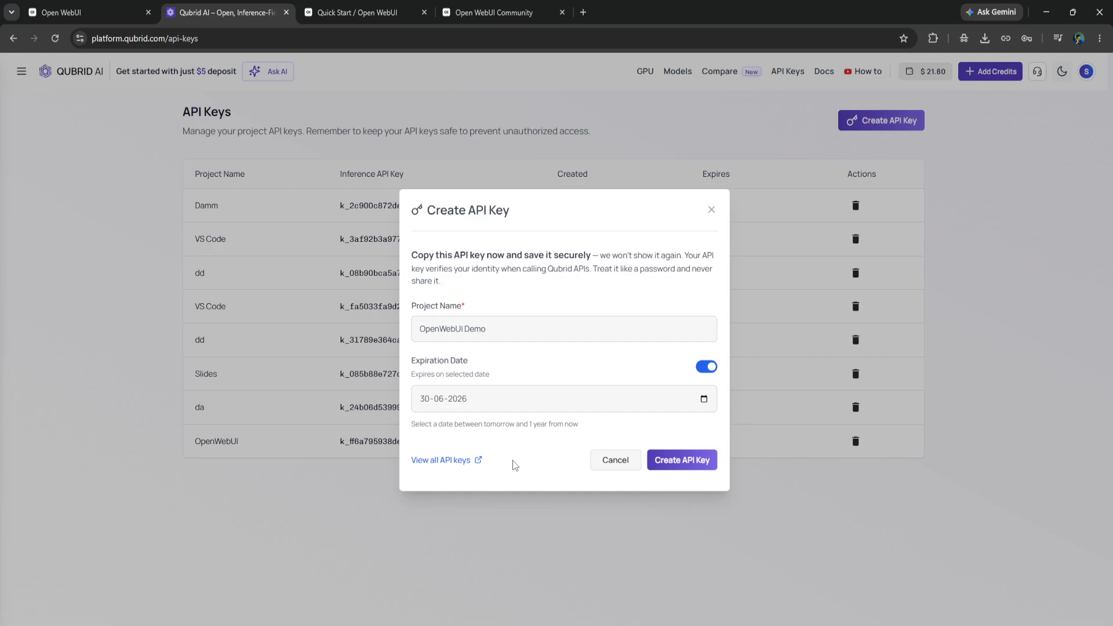
pyautogui.click(687, 467)
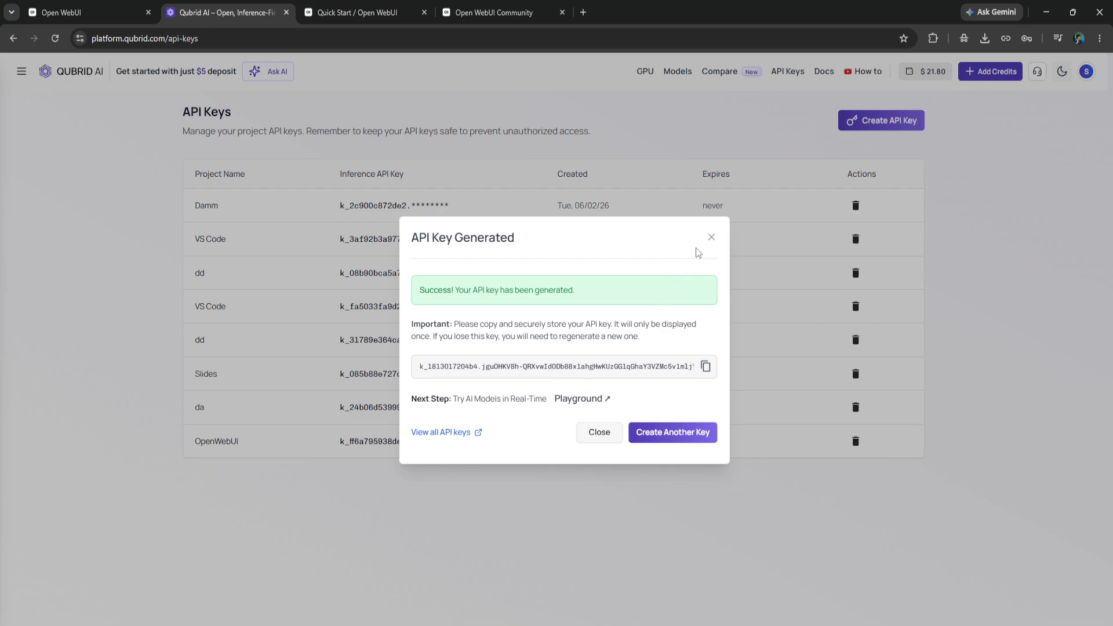
# Step: Copy the generated API key and dismiss the key dialog
pyautogui.click(702, 371)
pyautogui.click(710, 239)
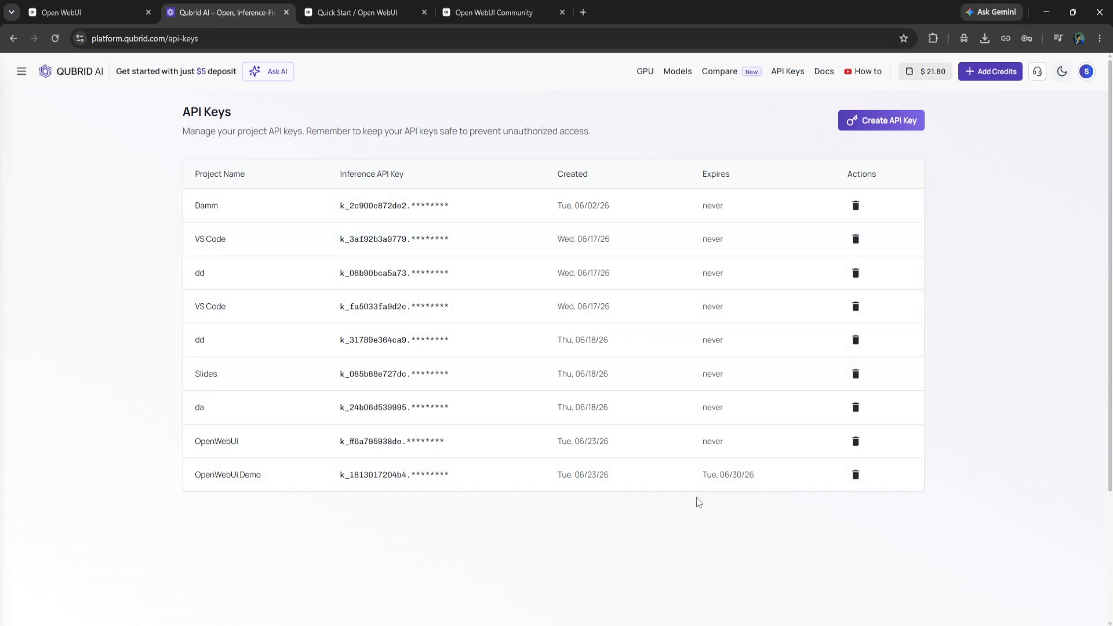
# Step: Revoke the older OpenWebUI API key and check the name and expiry of the OpenWebUI Demo key
pyautogui.click(856, 443)
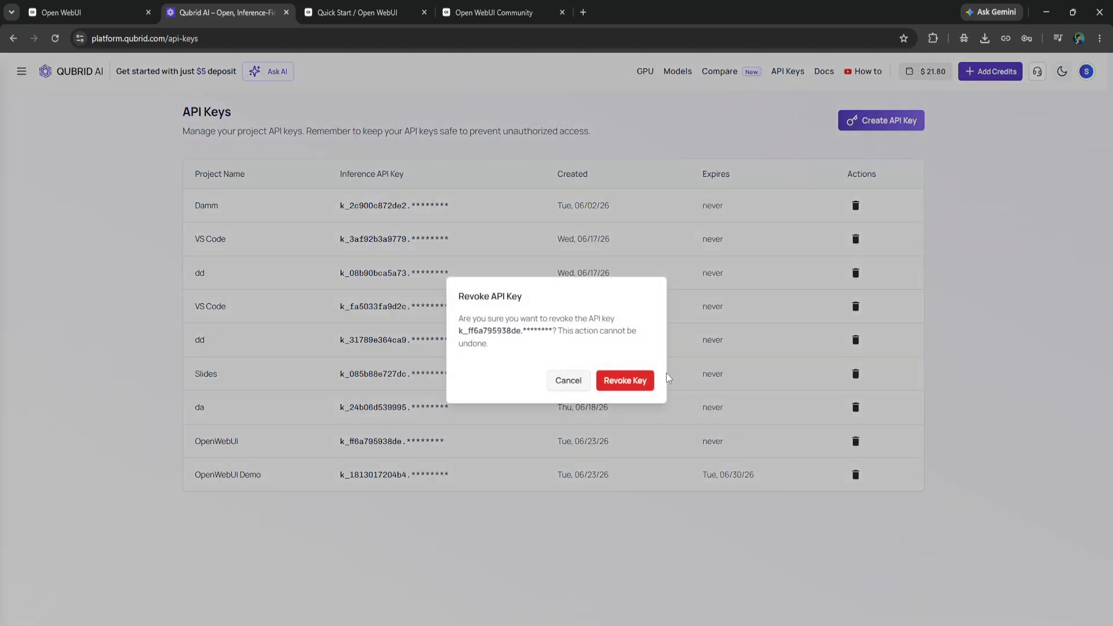
pyautogui.click(620, 382)
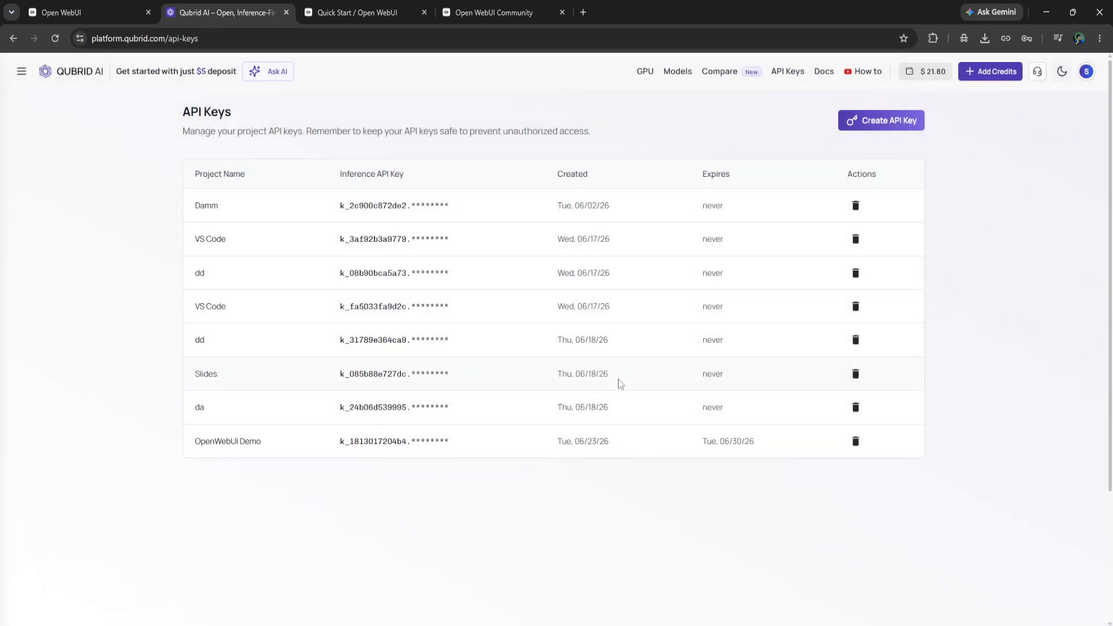
pyautogui.moveTo(195, 450); pyautogui.dragTo(278, 450)
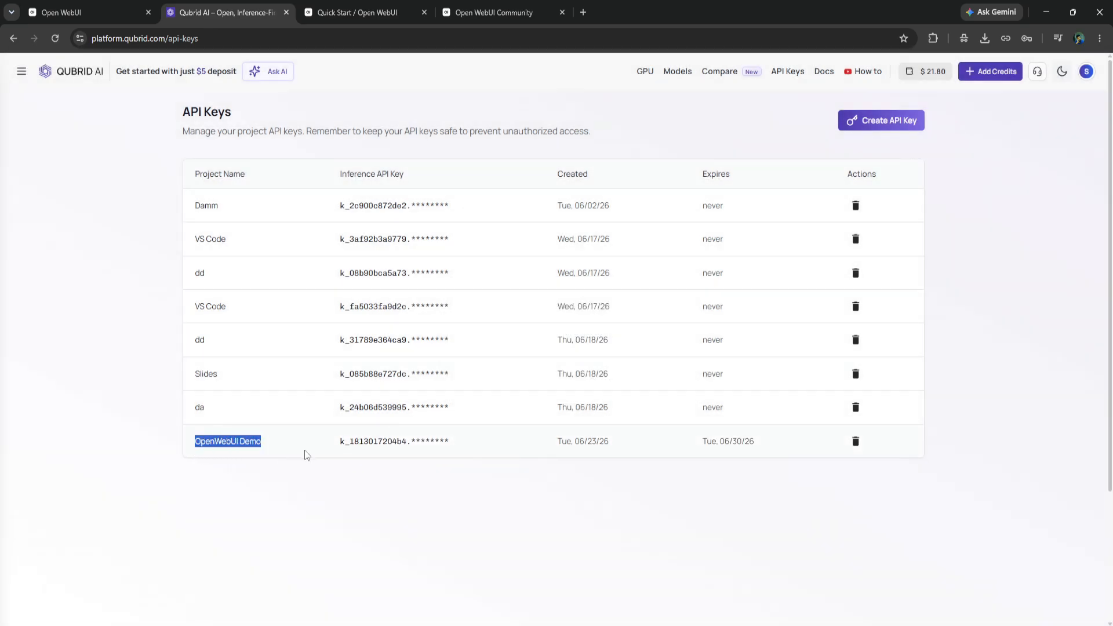
pyautogui.moveTo(705, 439); pyautogui.dragTo(764, 438)
pyautogui.click(745, 479)
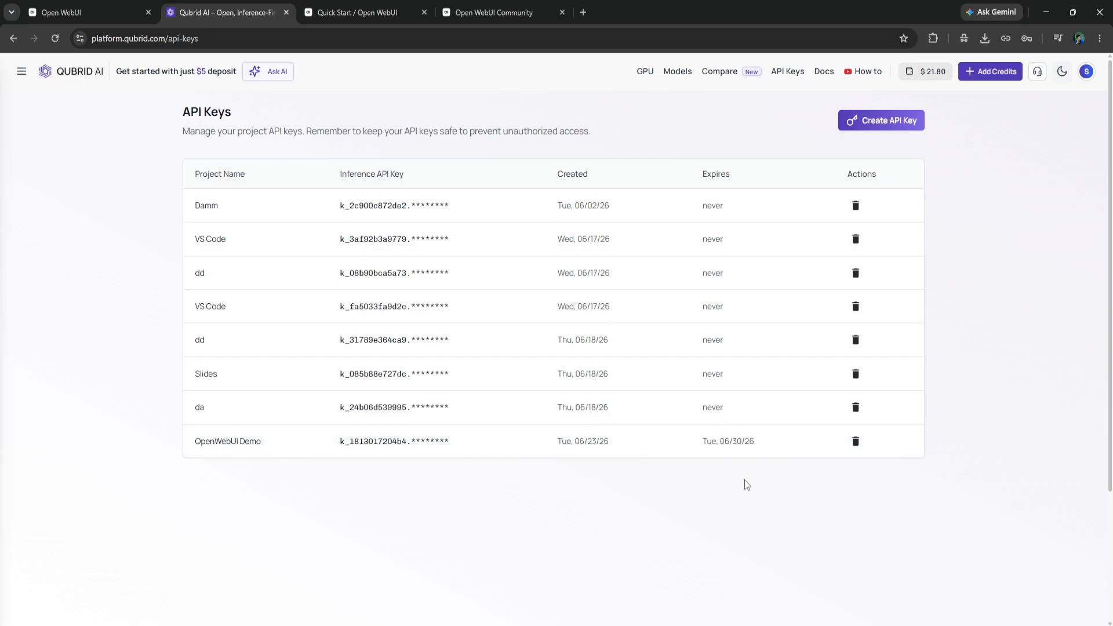
# Step: Switch to Open WebUI, open the connection management settings from the model selector, and start adding a new OpenAI API connection
pyautogui.click(110, 12)
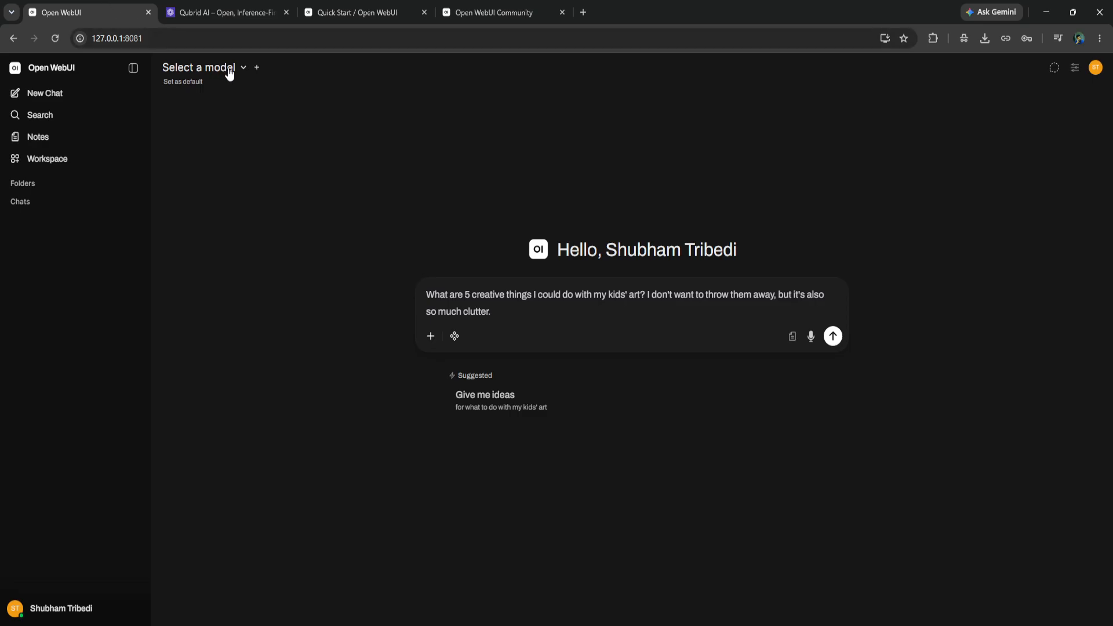
pyautogui.click(186, 69)
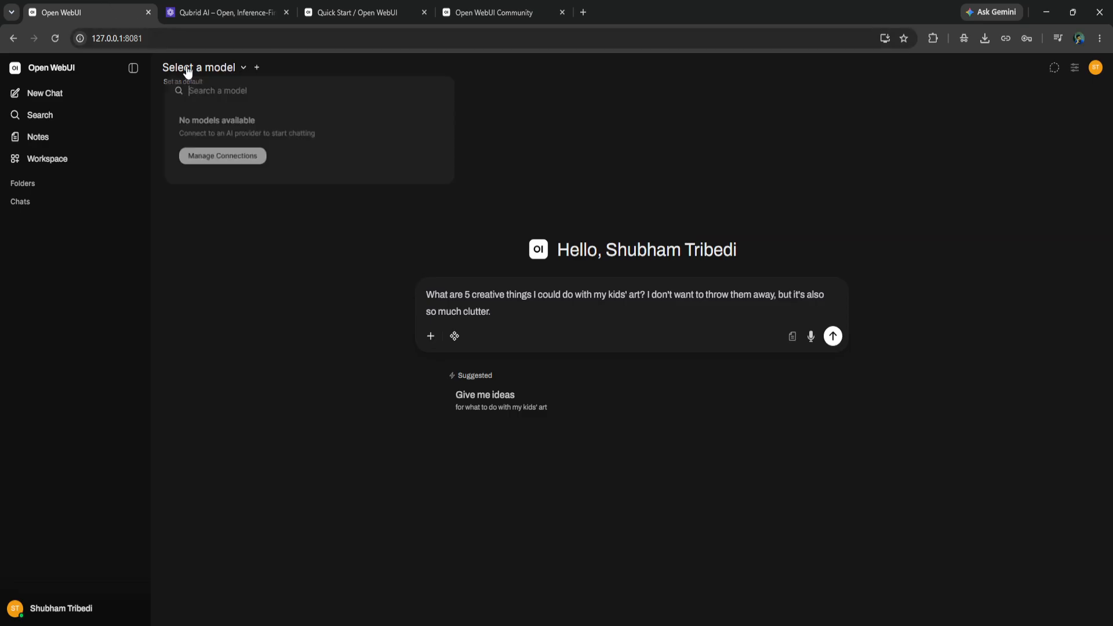
pyautogui.click(214, 164)
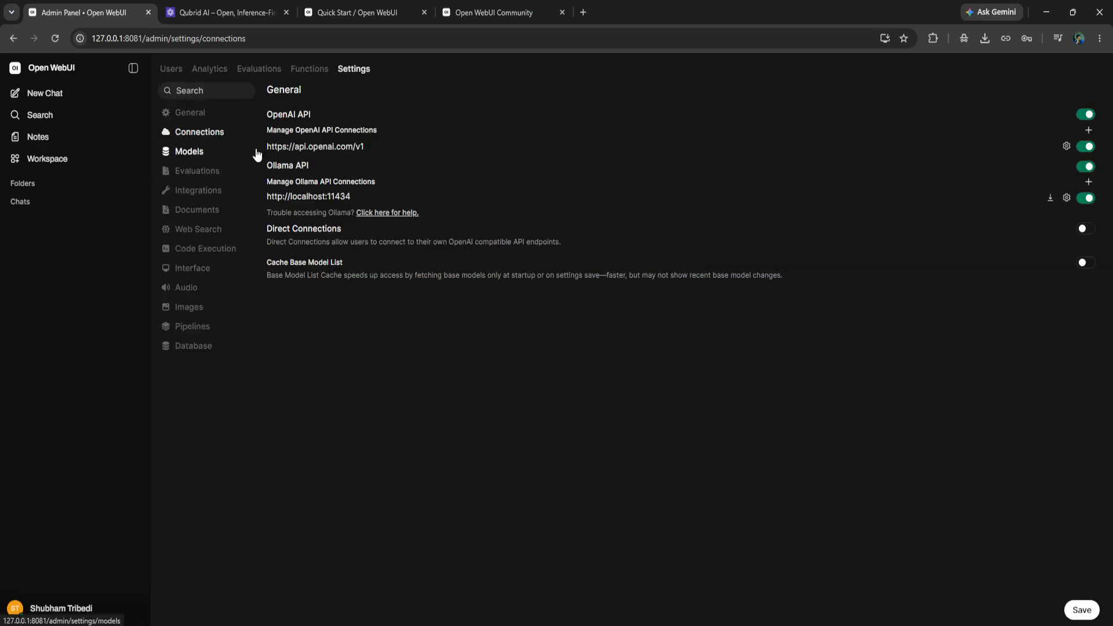
pyautogui.moveTo(265, 112); pyautogui.dragTo(316, 113)
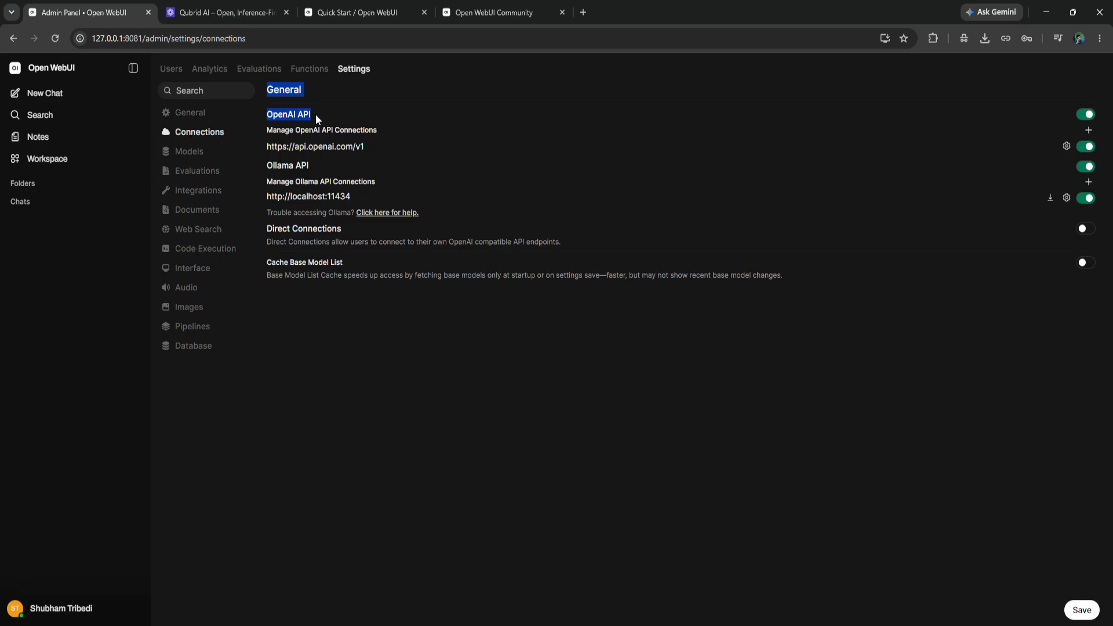
pyautogui.moveTo(332, 146)
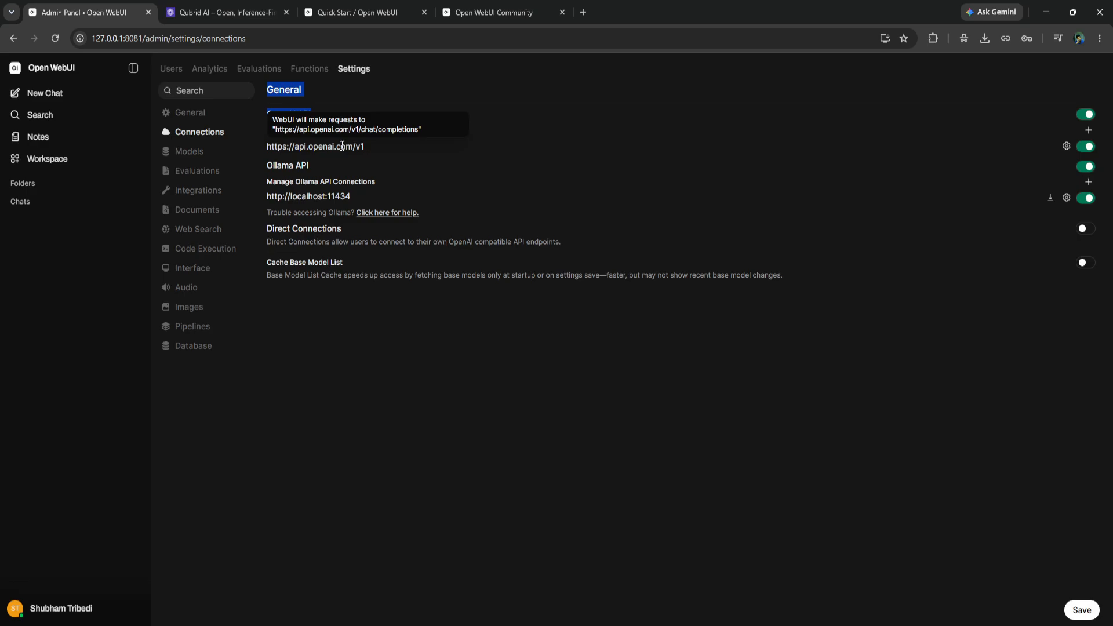
pyautogui.click(1089, 131)
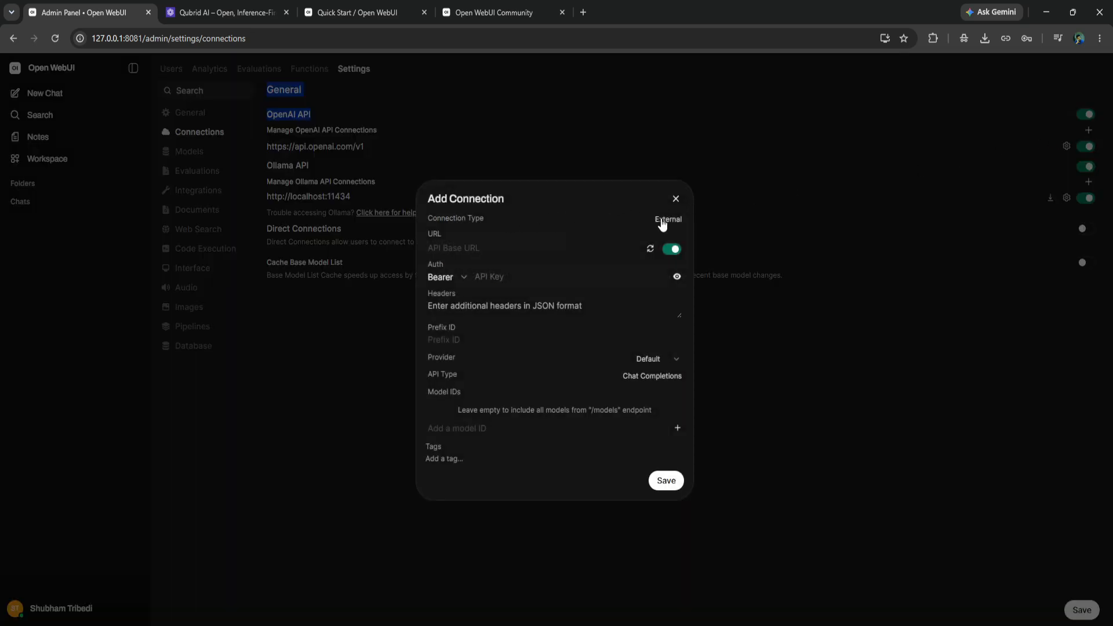
# Step: Open the MiniMax M3 page in Qubrid's model catalog and select the base URL in its Python quick start code
pyautogui.click(220, 12)
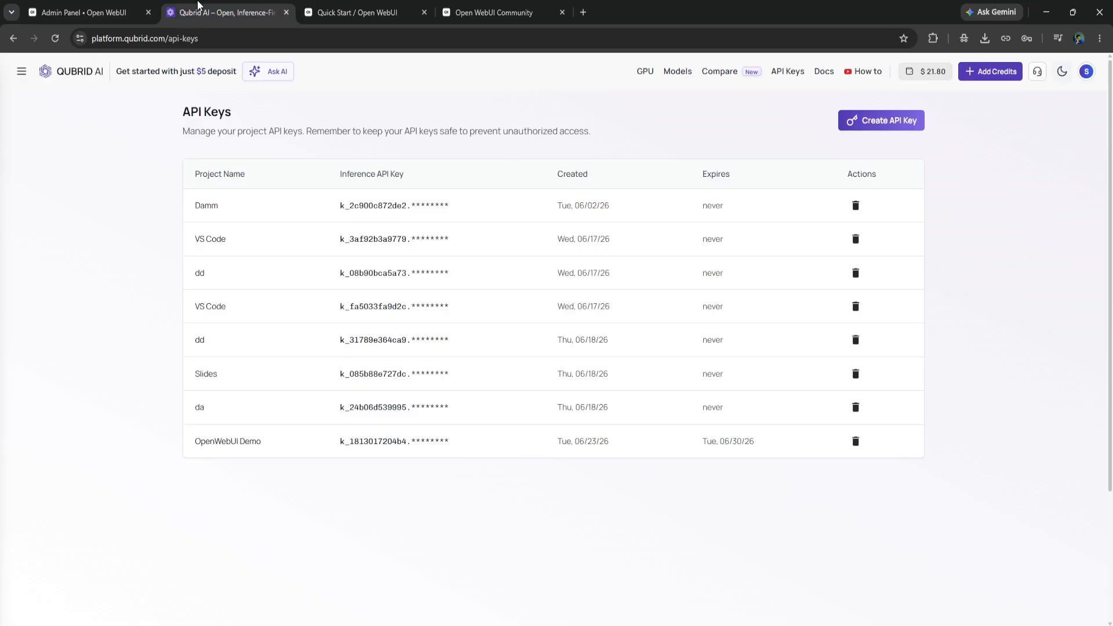
pyautogui.click(677, 76)
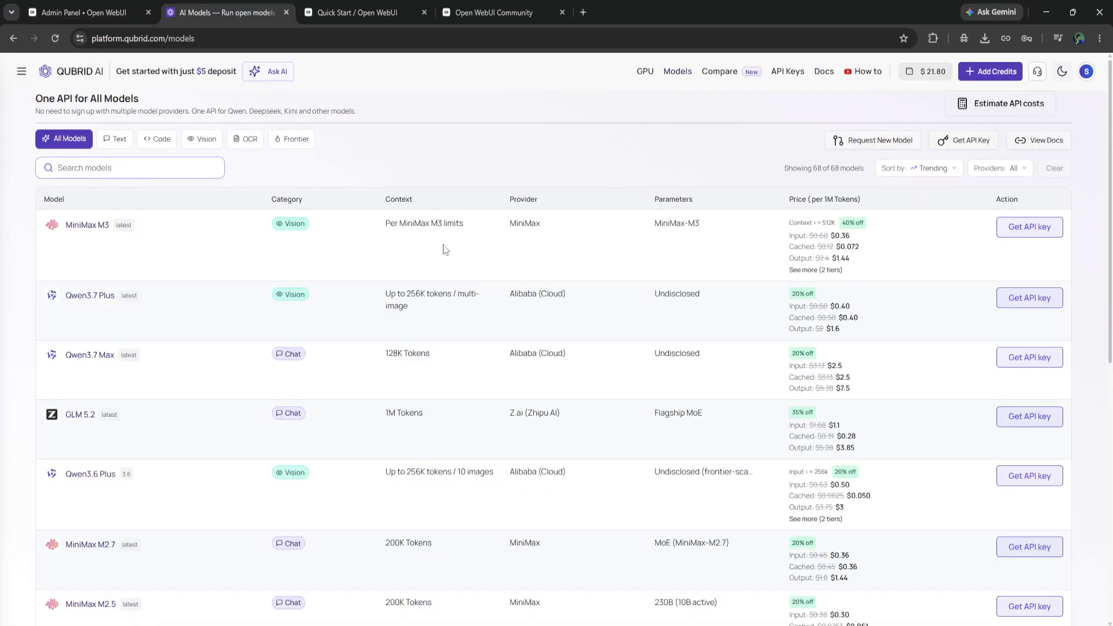
pyautogui.click(84, 229)
pyautogui.scroll(-2, 244, 349)
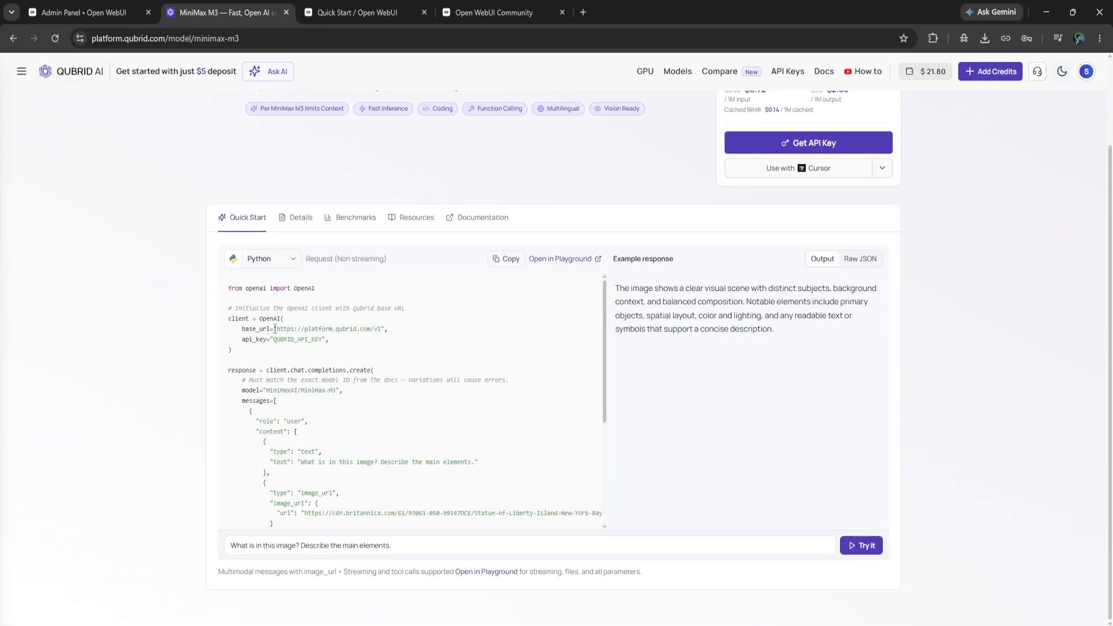
pyautogui.moveTo(277, 329); pyautogui.dragTo(382, 329)
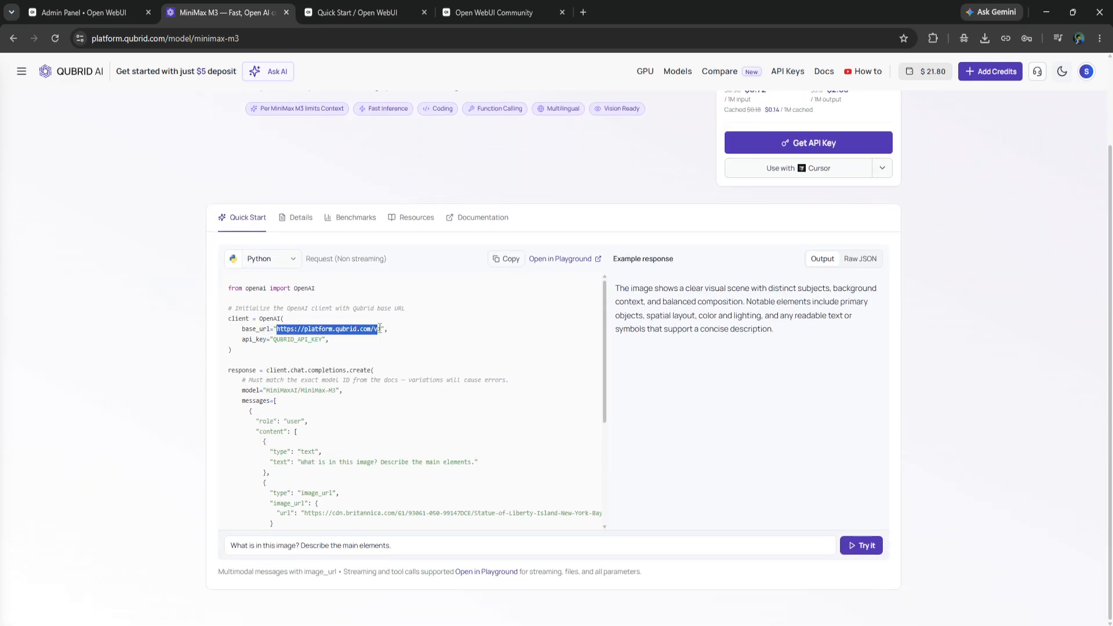
# Step: Paste the copied API key into the Open WebUI Community page's address field to keep it at hand
pyautogui.click(498, 12)
pyautogui.click(435, 39)
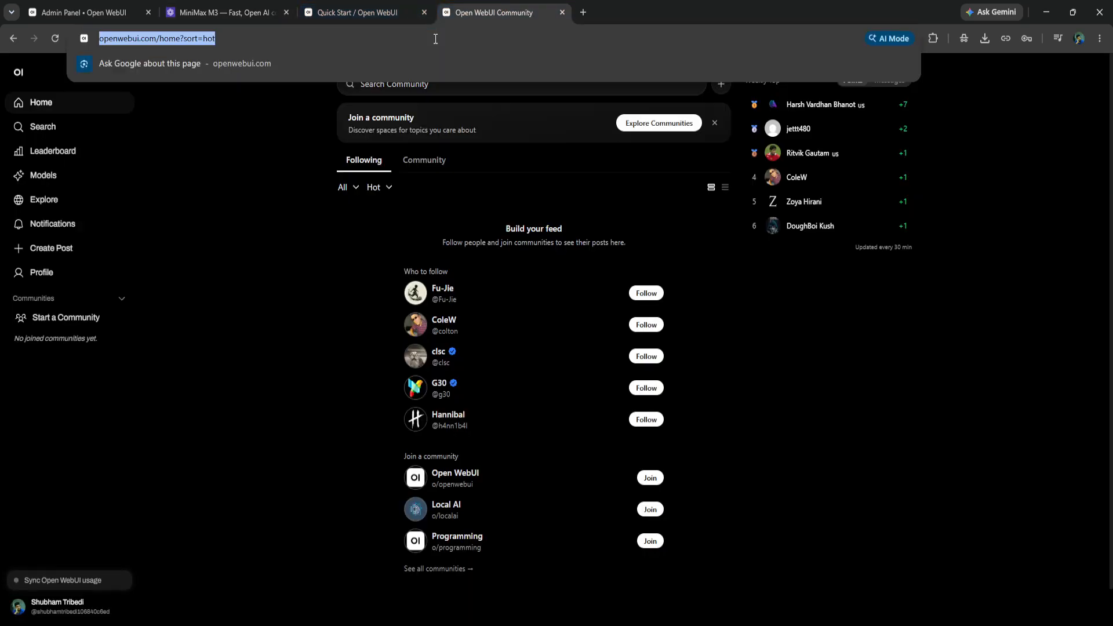
pyautogui.hotkey('ctrl', 'v')
pyautogui.click(217, 12)
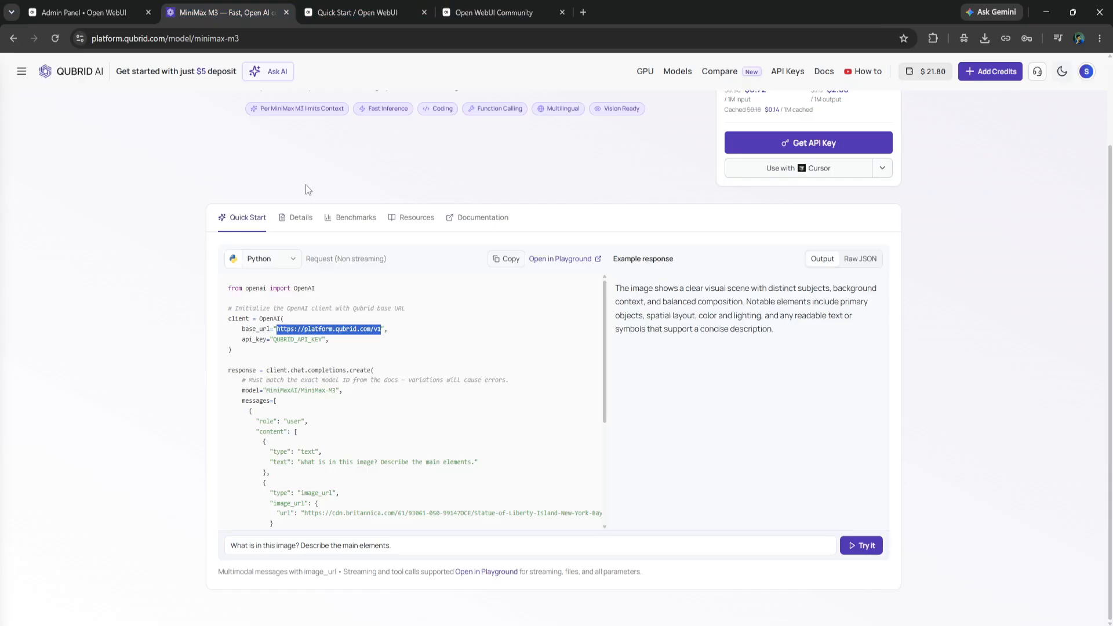
pyautogui.rightClick(284, 326)
pyautogui.click(325, 342)
pyautogui.click(93, 12)
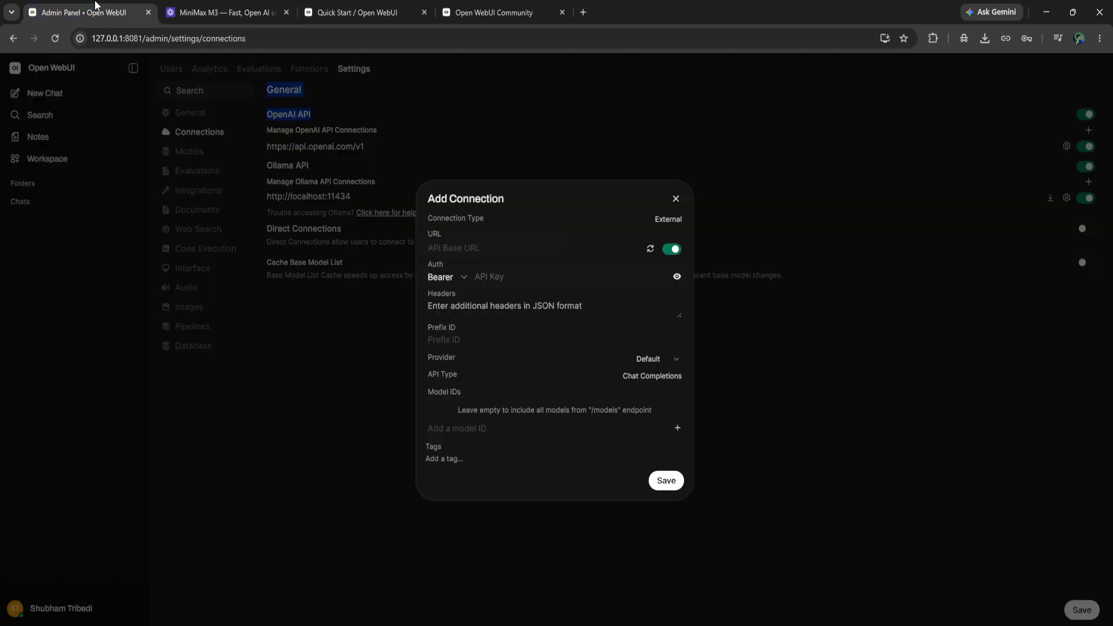
pyautogui.click(471, 252)
pyautogui.hotkey('ctrl', 'v')
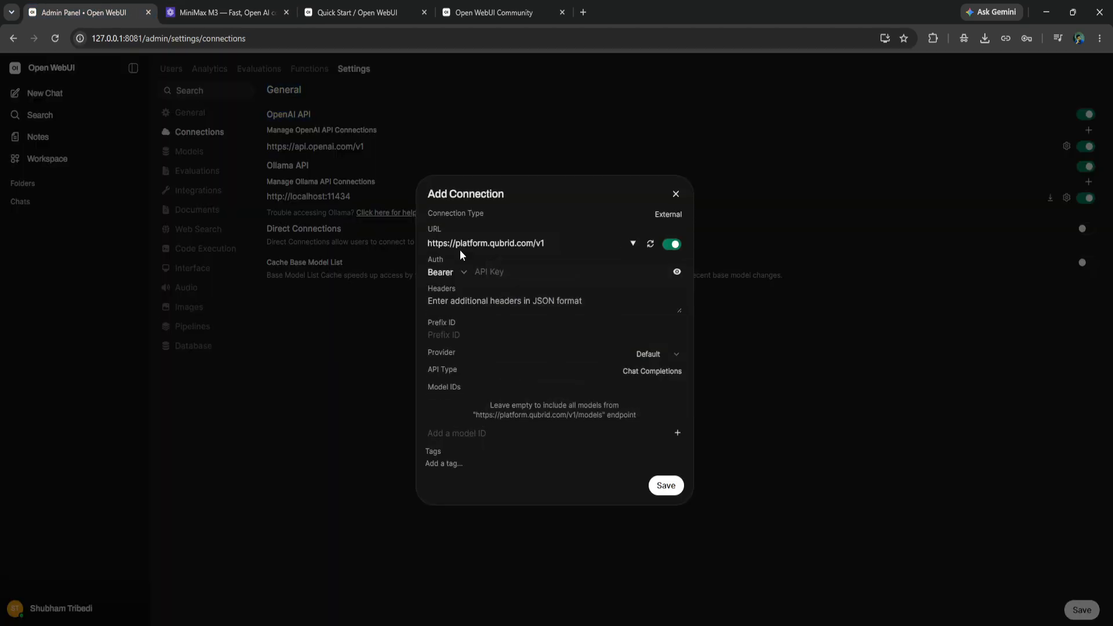
# Step: Keep Bearer authentication, paste the stored Qubrid API key into the connection's API Key field, and reveal it briefly to check it
pyautogui.click(464, 272)
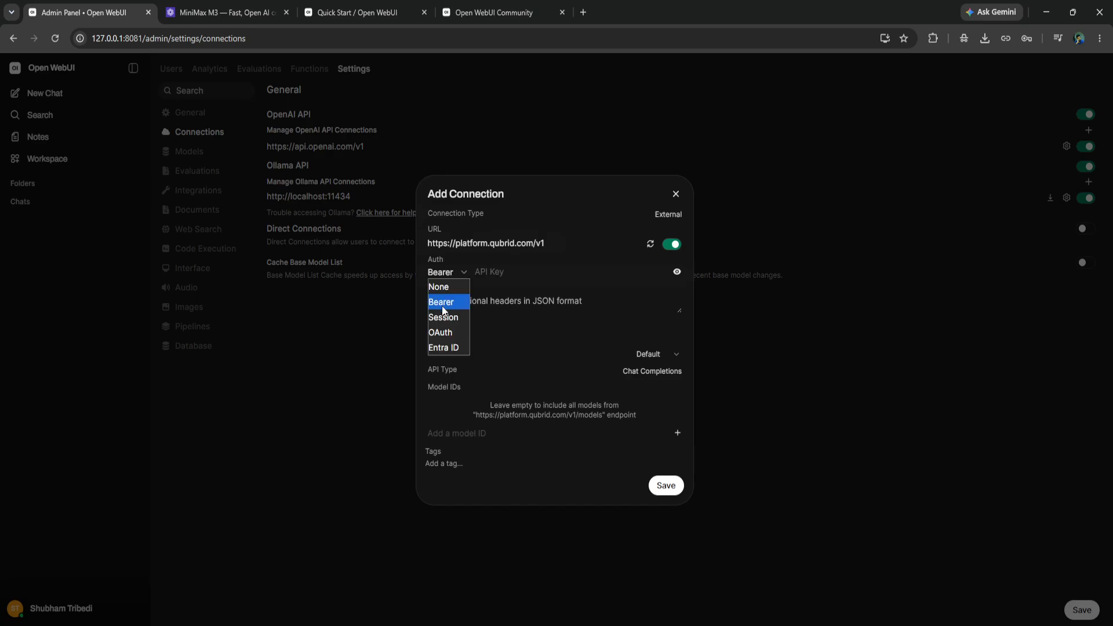
pyautogui.click(499, 270)
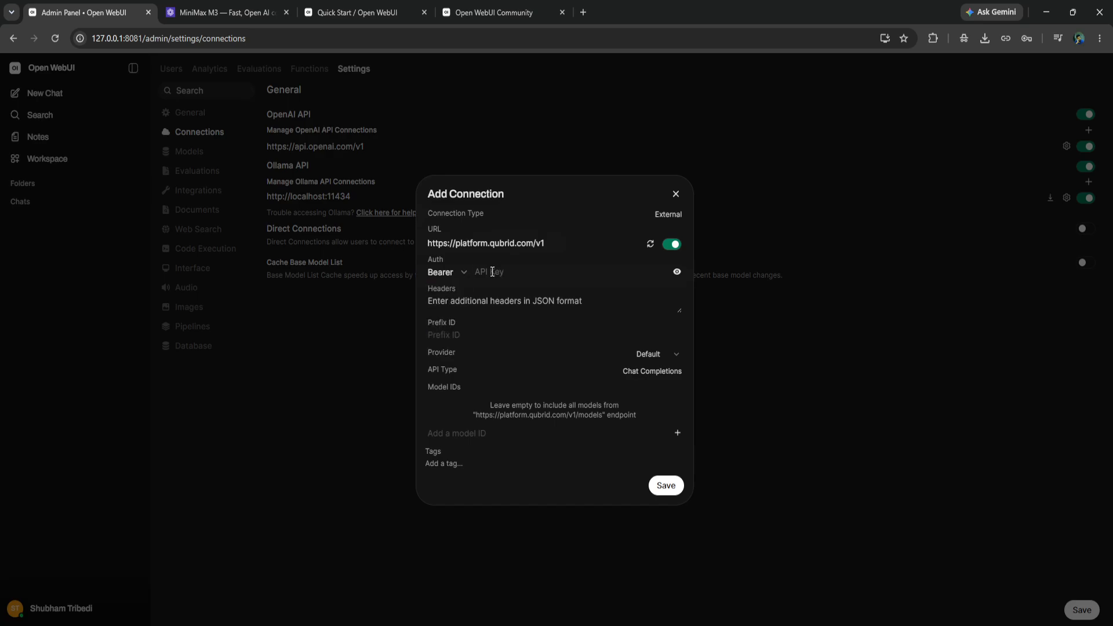
pyautogui.click(464, 12)
pyautogui.hotkey('ctrl', 'a')
pyautogui.hotkey('ctrl', 'c')
pyautogui.click(84, 11)
pyautogui.hotkey('ctrl', 'v')
pyautogui.click(677, 272)
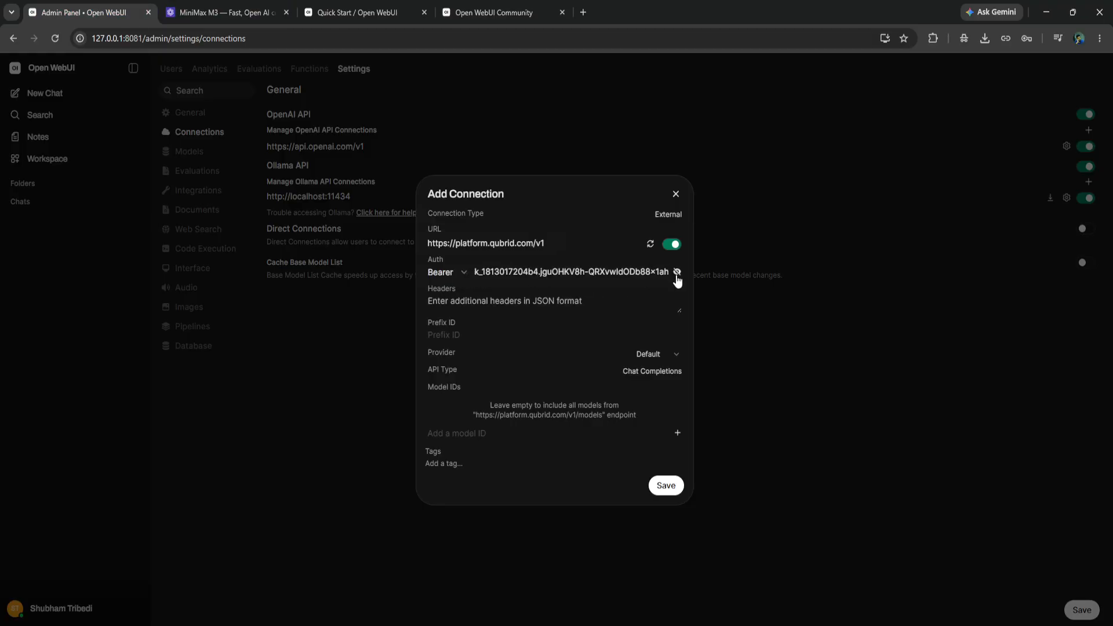
pyautogui.click(677, 272)
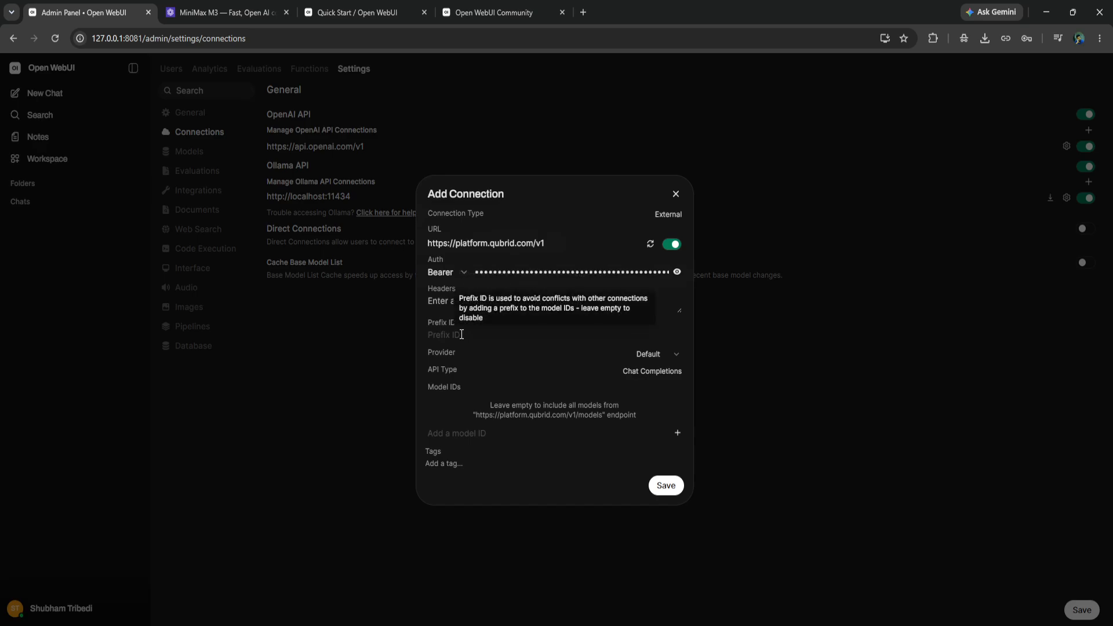
# Step: Review the connection's provider options and alternative API type, keeping Default and Chat Completions
pyautogui.click(649, 355)
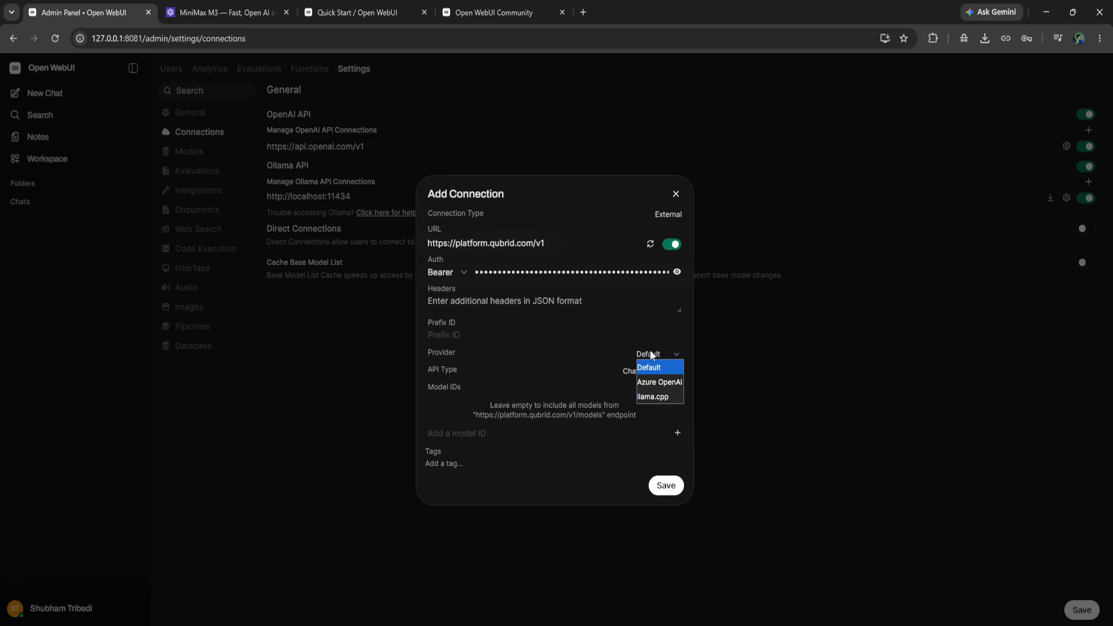
pyautogui.click(584, 370)
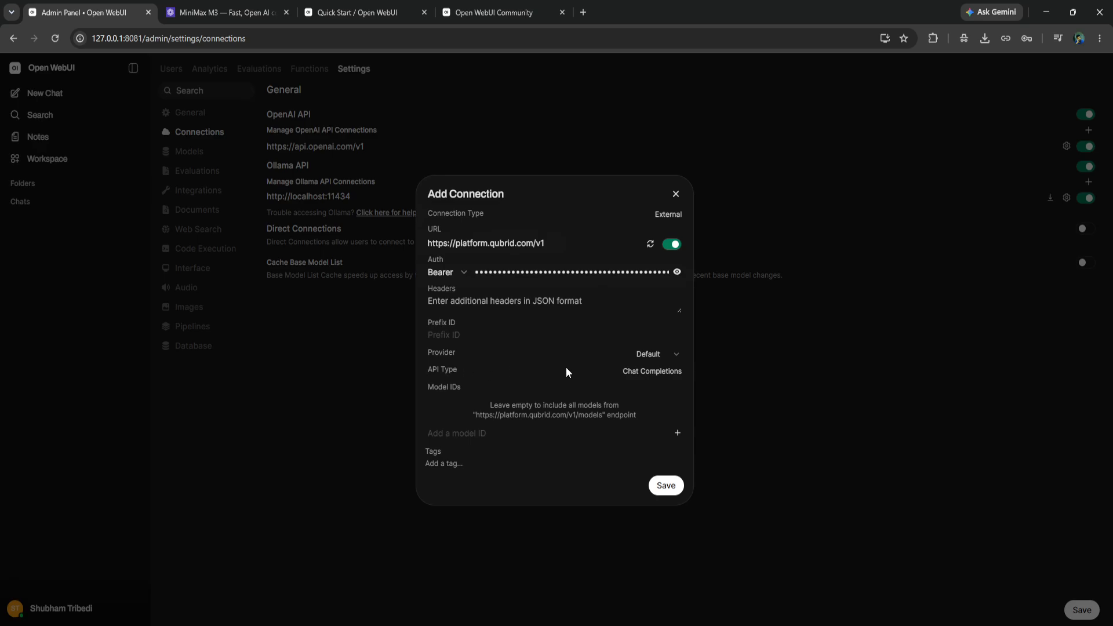
pyautogui.click(648, 372)
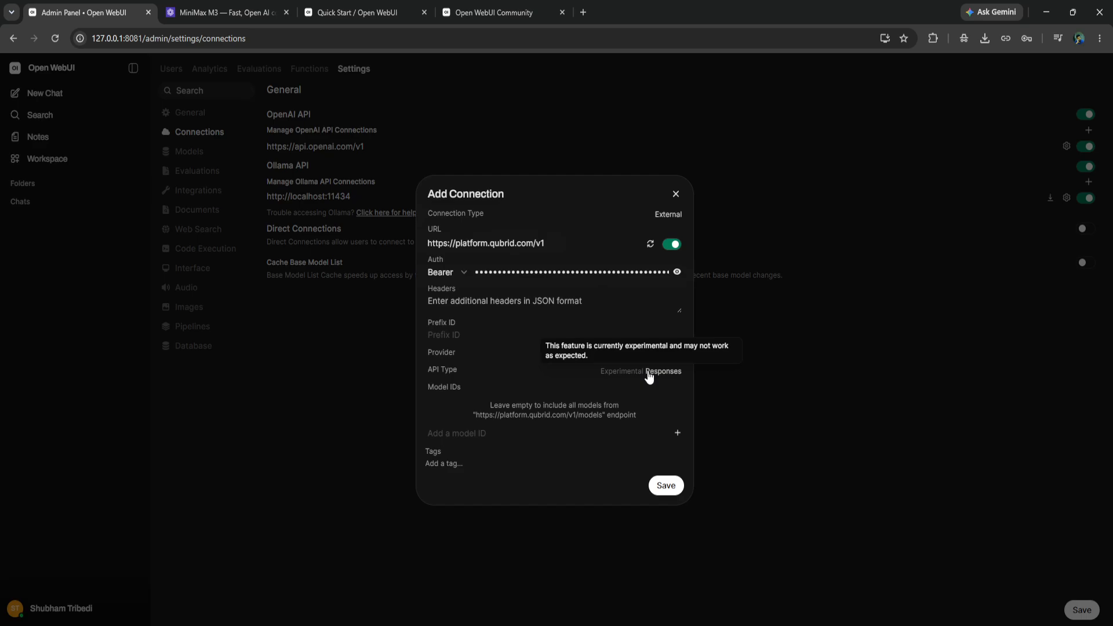
pyautogui.click(650, 374)
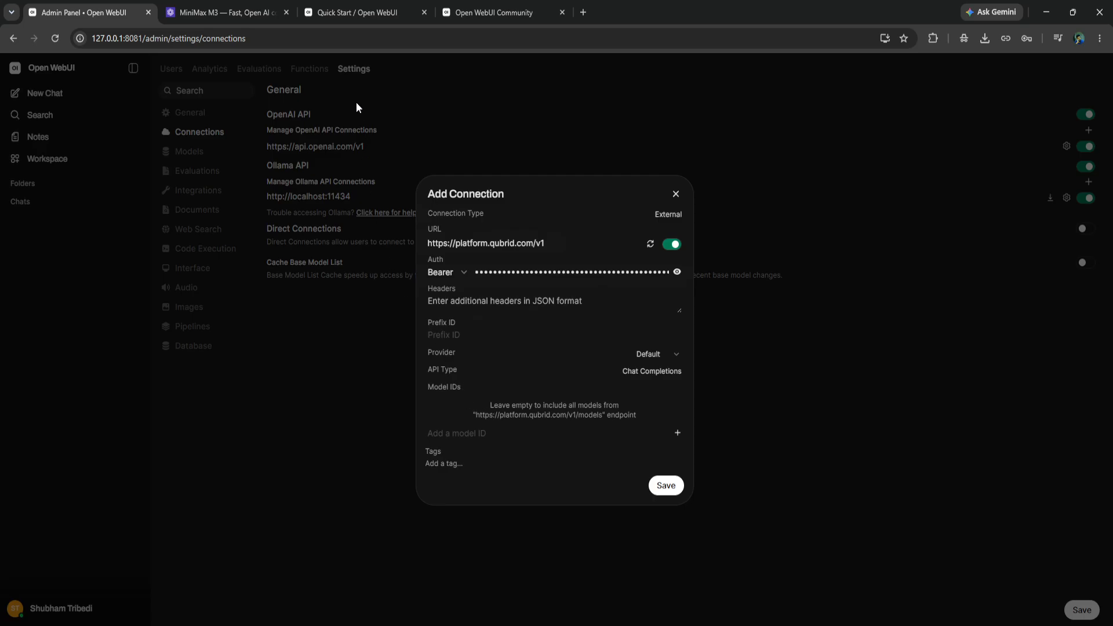
# Step: Open the Serverless Models page in Qubrid's documentation and copy the API model strings for Qwen3.7 Max and GLM 5.2
pyautogui.click(235, 11)
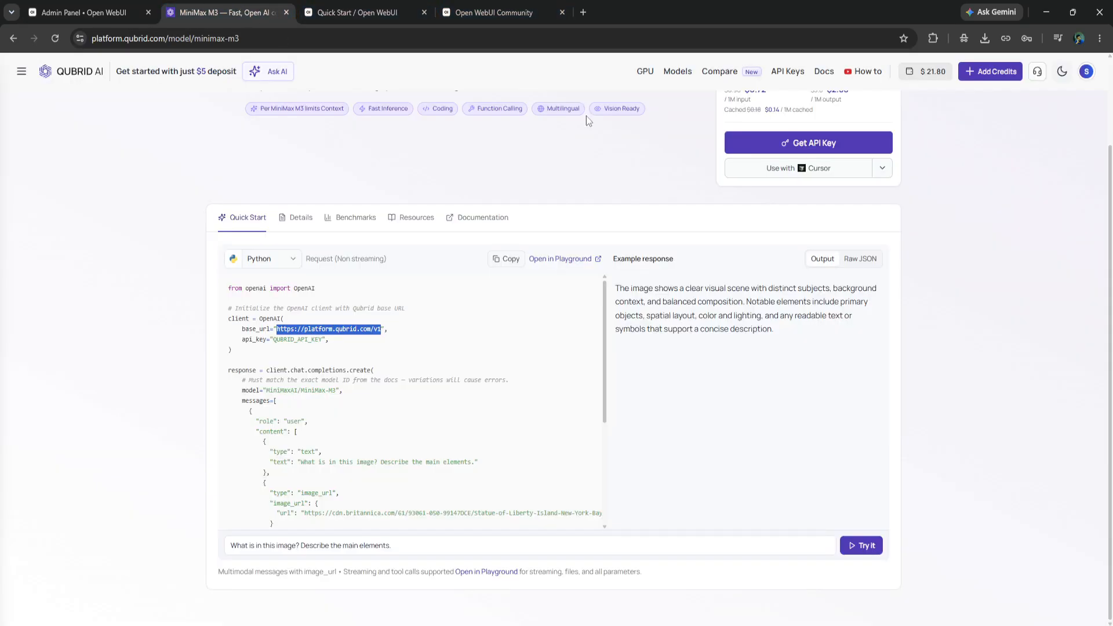
pyautogui.click(826, 78)
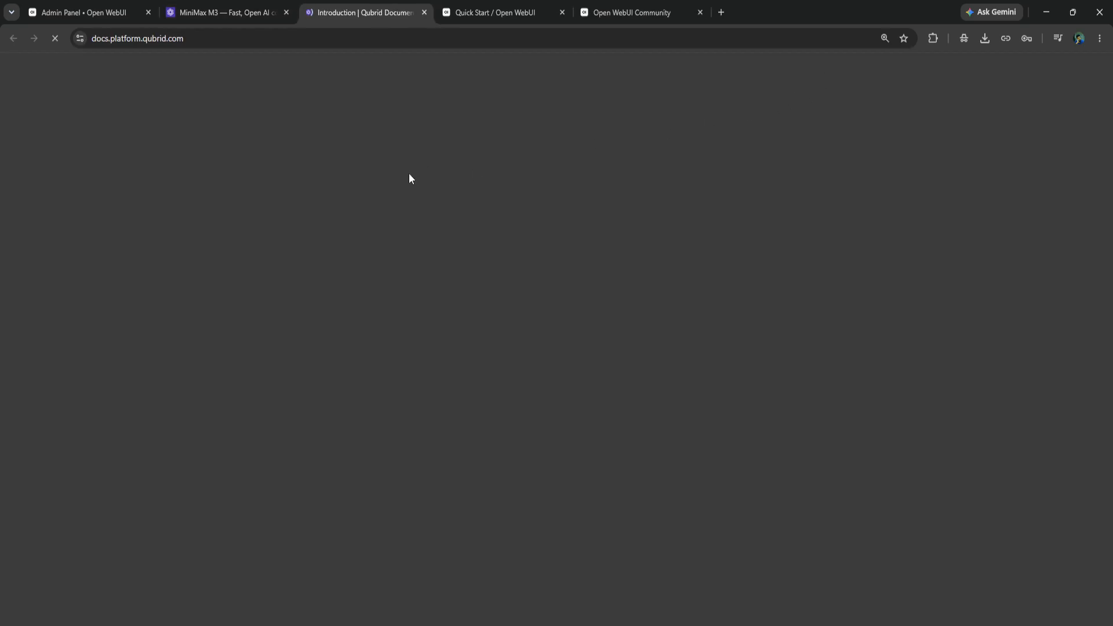
pyautogui.scroll(-4, 80, 485)
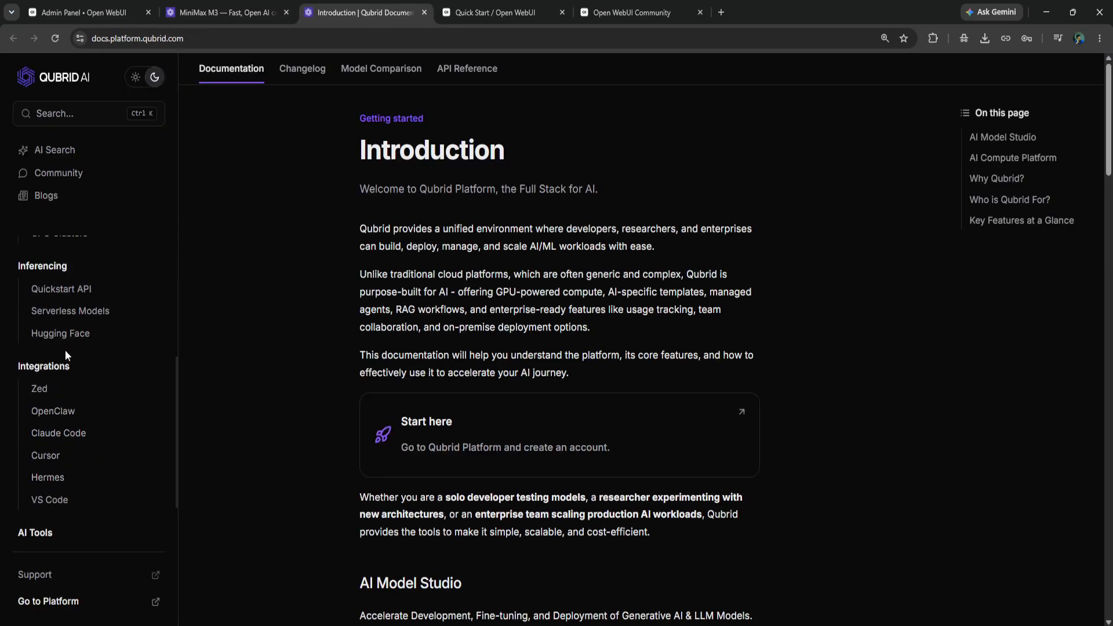
pyautogui.click(64, 313)
pyautogui.scroll(-10, 299, 409)
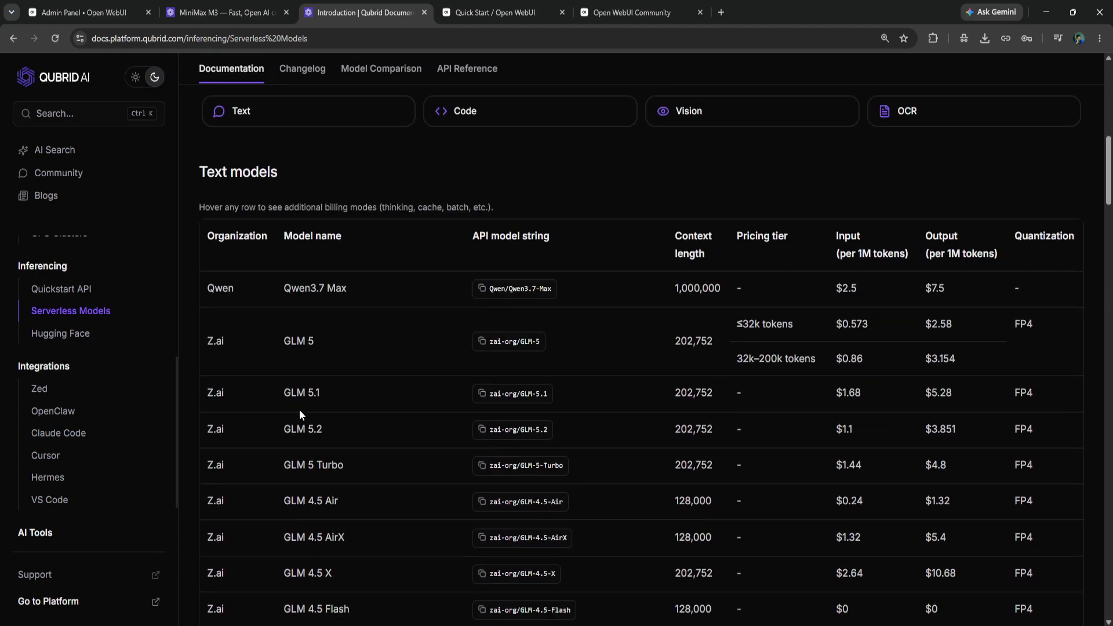
pyautogui.click(481, 289)
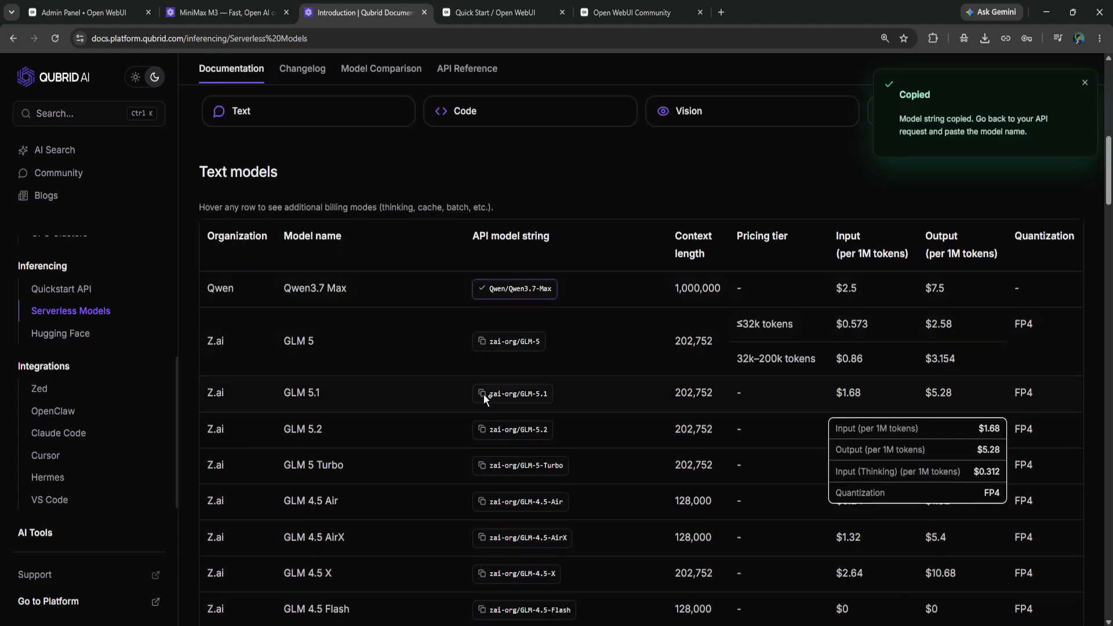
pyautogui.click(481, 430)
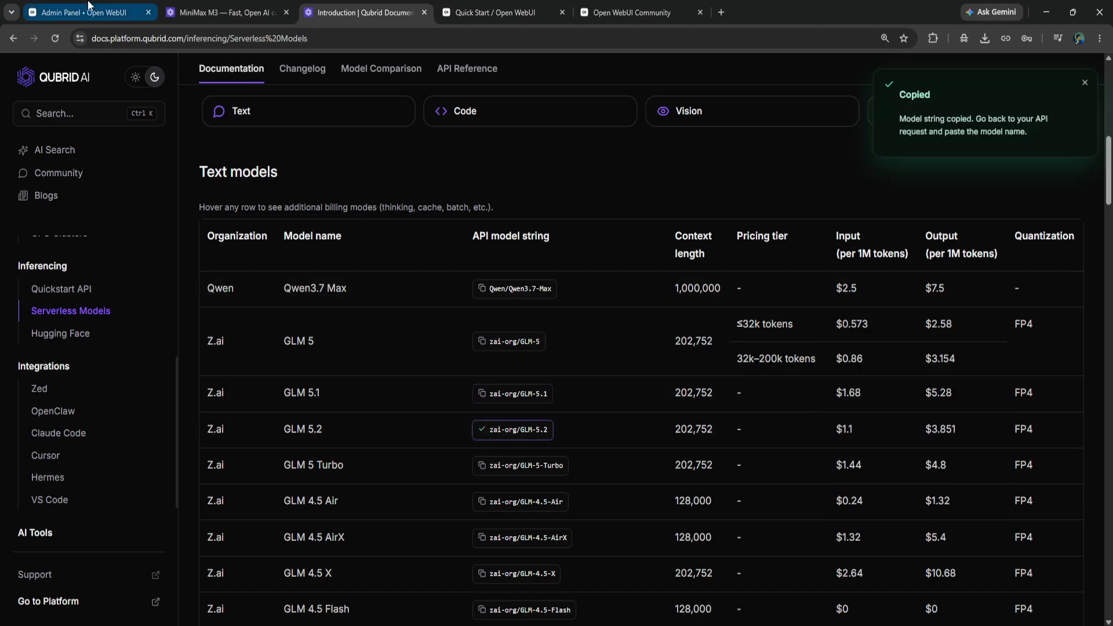
# Step: Save the new Open WebUI connection with its model IDs left empty and check its entry under the OpenAI API connections
pyautogui.click(87, 10)
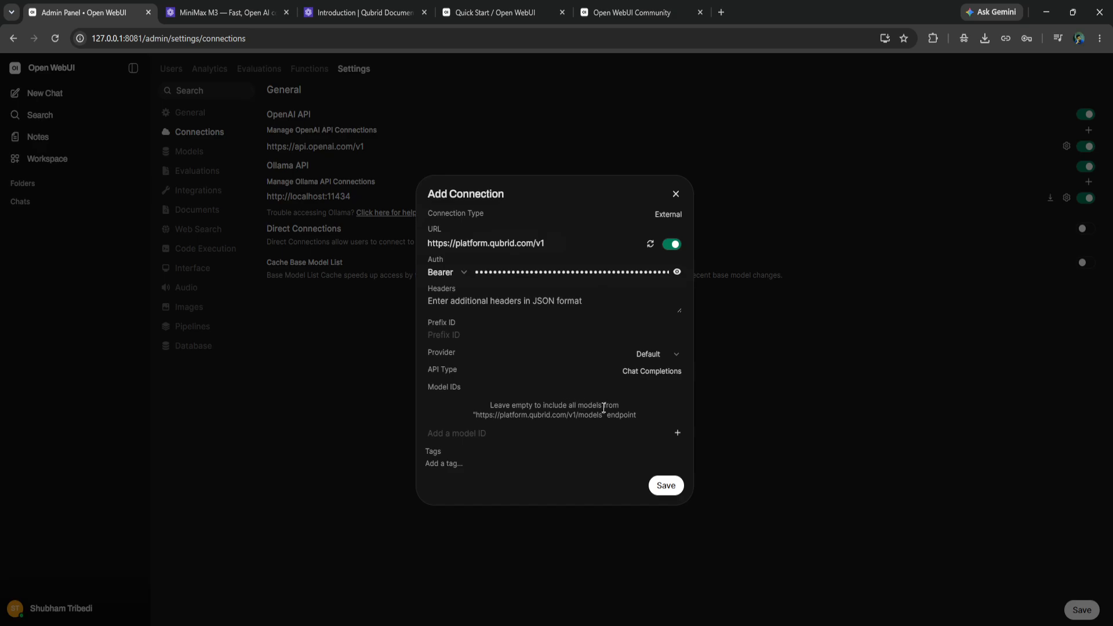
pyautogui.click(656, 485)
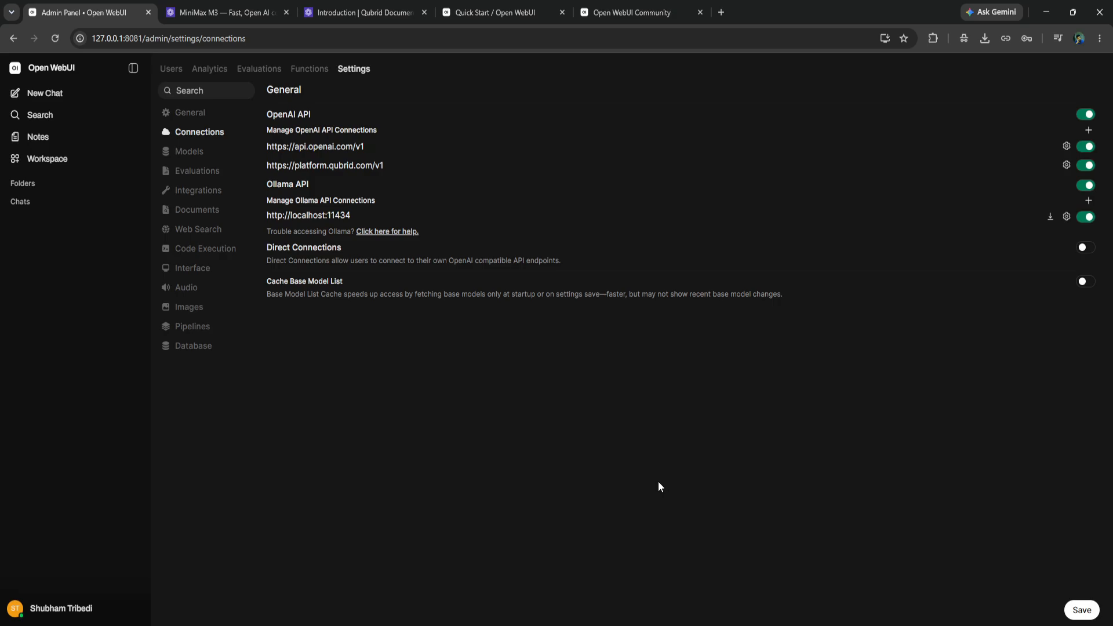
pyautogui.tripleClick(371, 166)
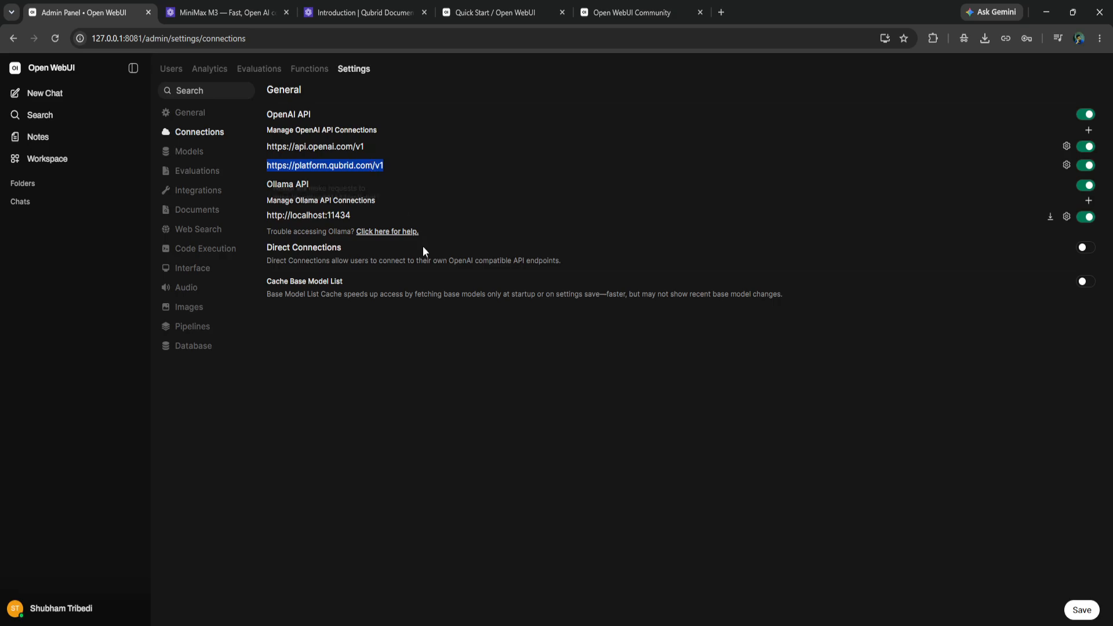
pyautogui.click(454, 384)
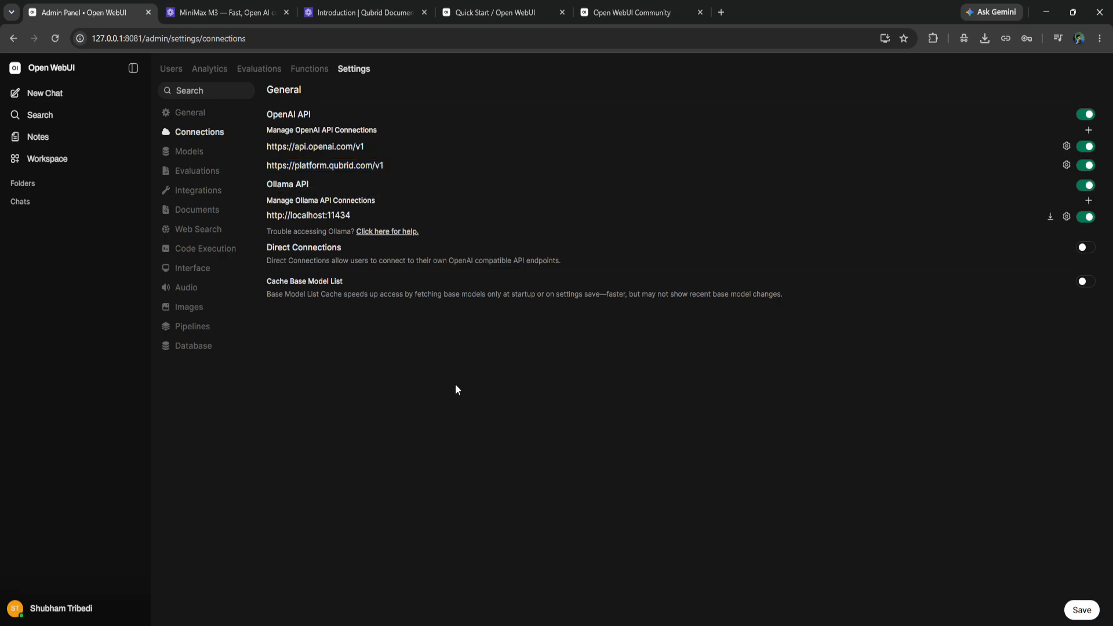
# Step: Start a new chat in Open WebUI and browse the models available in its model selector
pyautogui.click(46, 94)
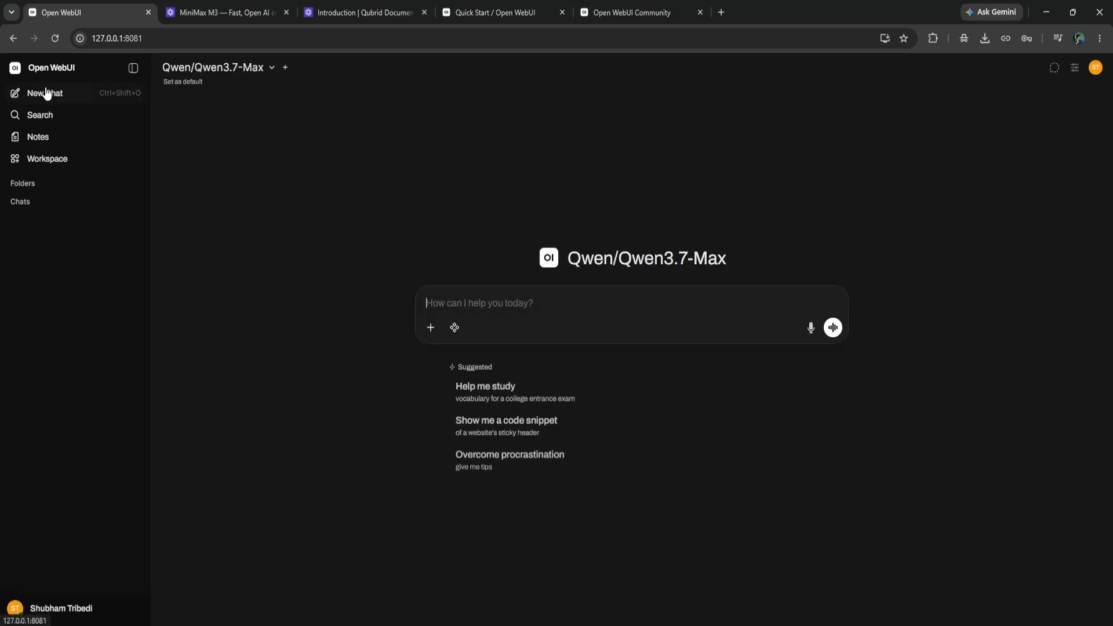
pyautogui.click(233, 67)
pyautogui.scroll(-5, 220, 192)
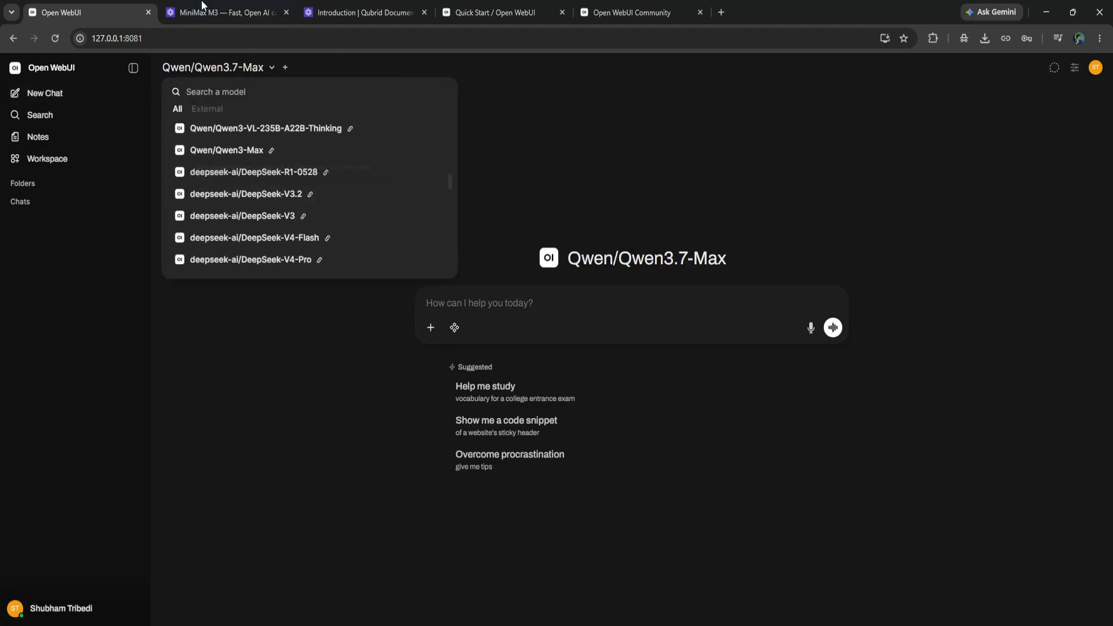
# Step: Review Qubrid's Models catalogue and compare it with the model list in Open WebUI
pyautogui.hotkey('ctrl', 'Tab')
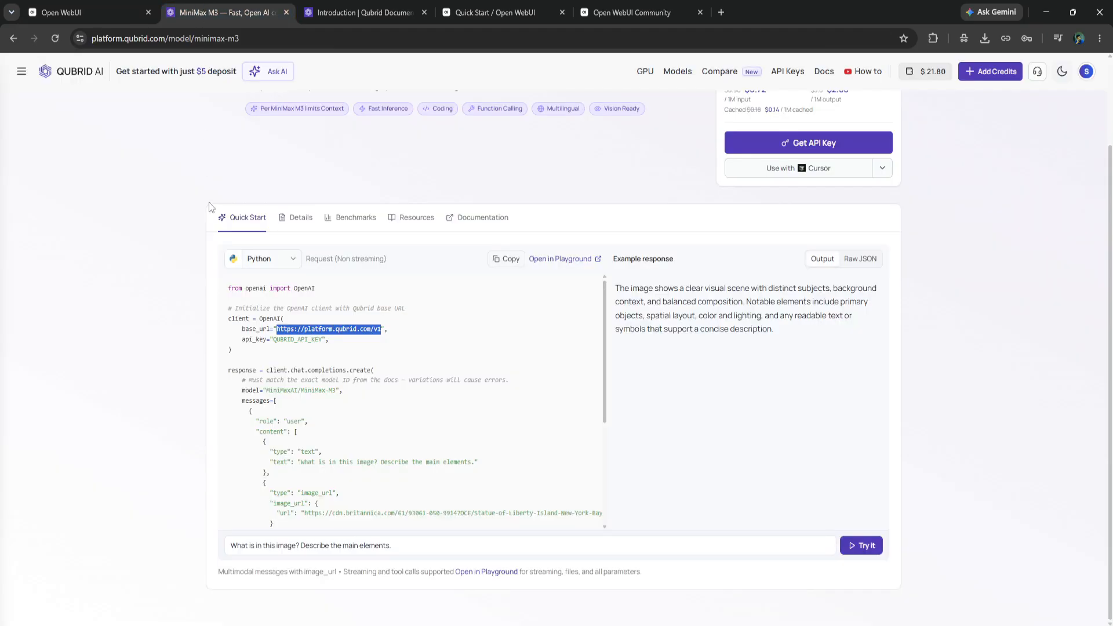
pyautogui.click(677, 72)
pyautogui.scroll(-6, 248, 414)
pyautogui.scroll(6, 248, 414)
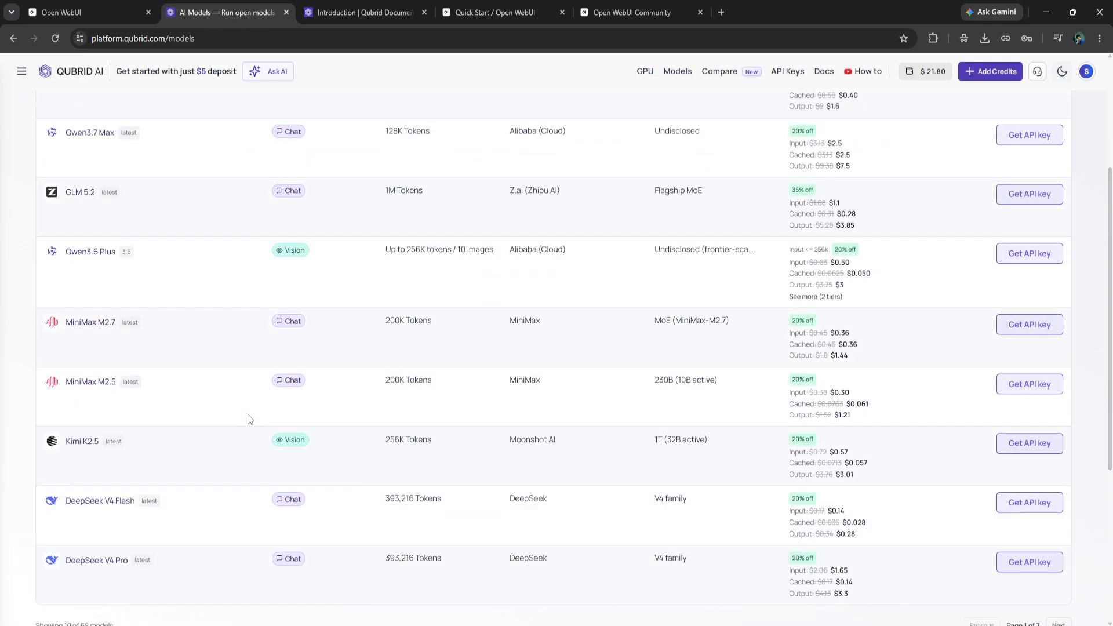
pyautogui.scroll(3, 248, 414)
pyautogui.click(87, 12)
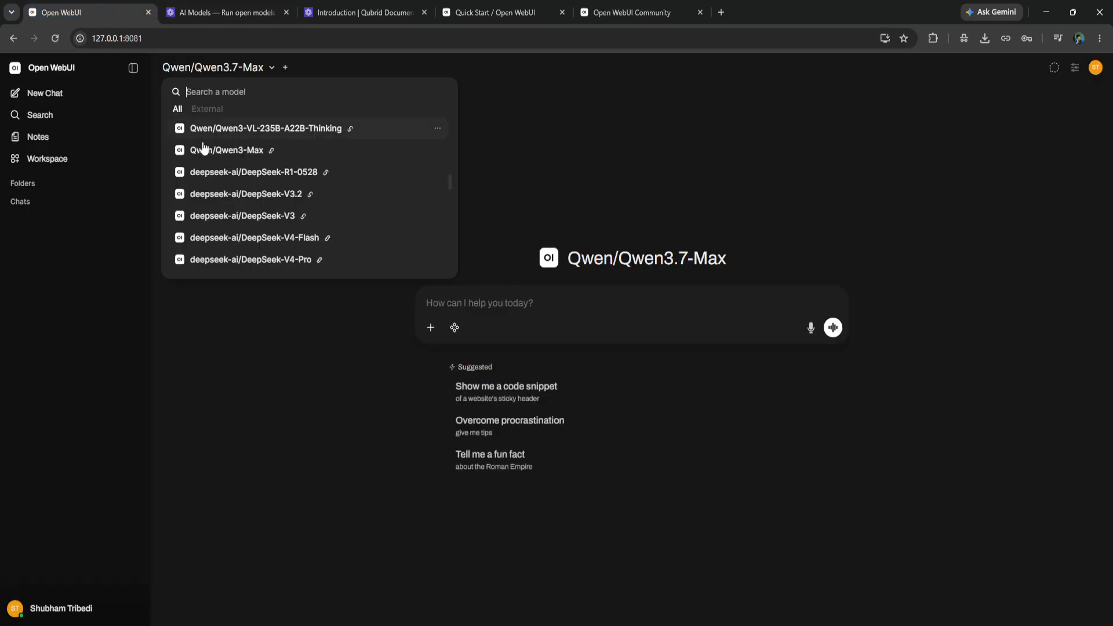
pyautogui.click(221, 12)
pyautogui.click(93, 12)
# Step: Search the chat models for "minim", select MiniMaxAI/MiniMax-M3, and send the suggested fun-fact prompt about the Roman Empire
pyautogui.write('minim')
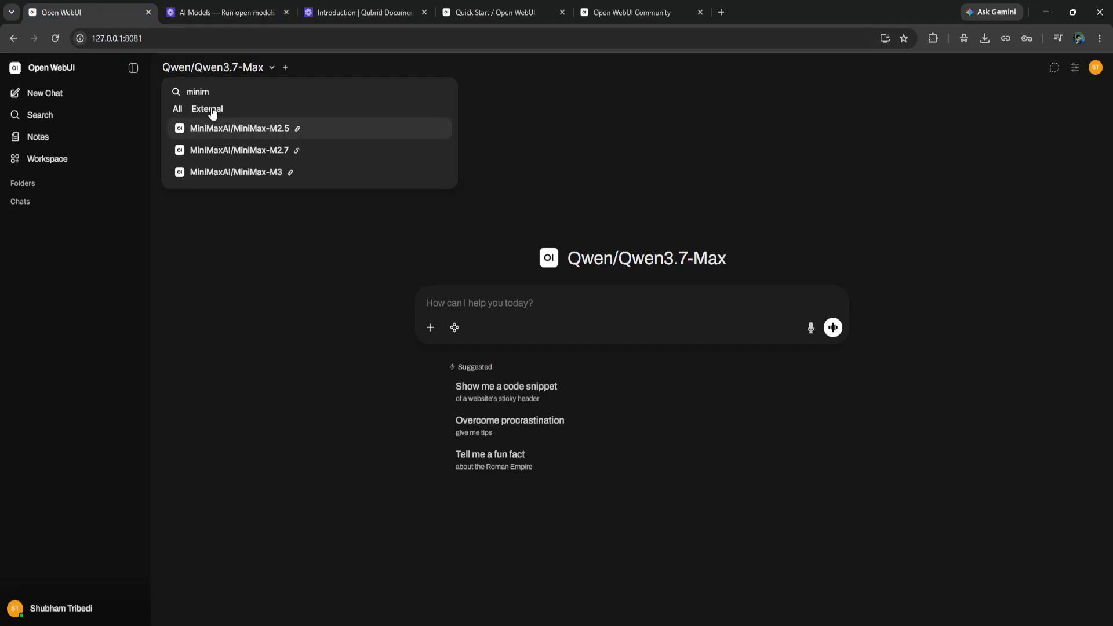
pyautogui.click(231, 172)
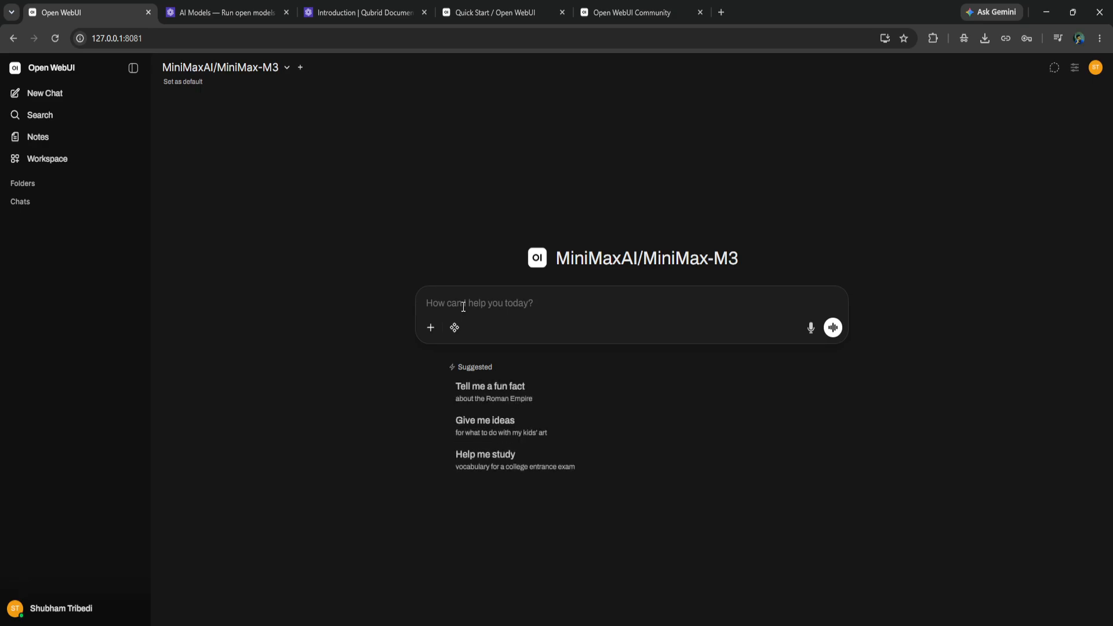
pyautogui.click(502, 398)
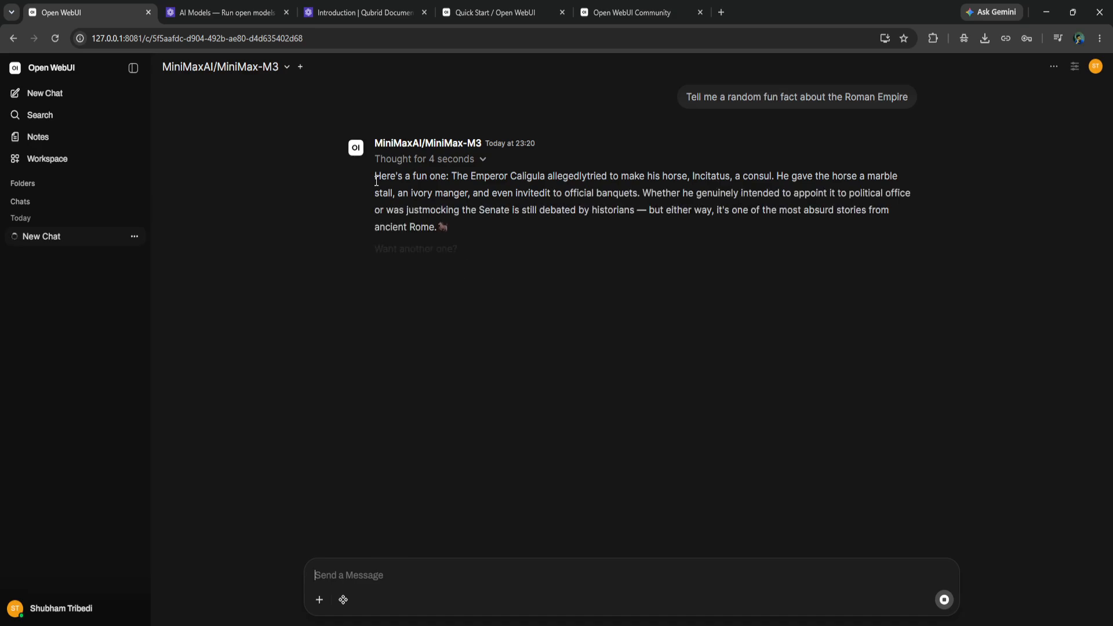
# Step: Expand the MiniMax-M3 reply's reasoning to read it, collapse it again, and look over the response actions
pyautogui.click(474, 162)
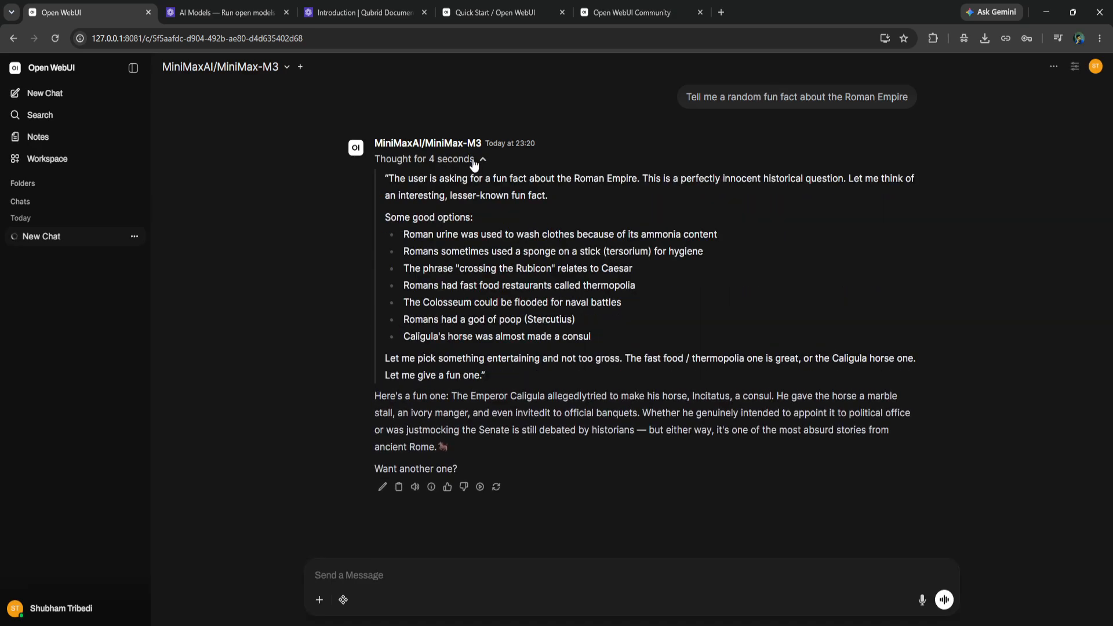
pyautogui.click(473, 163)
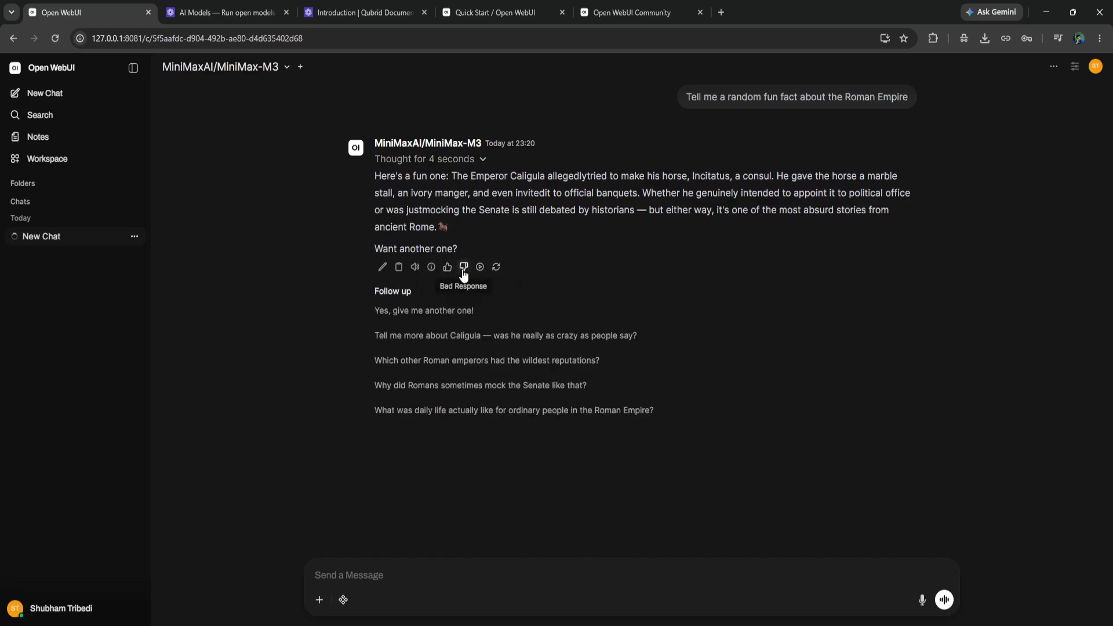
pyautogui.moveTo(428, 273)
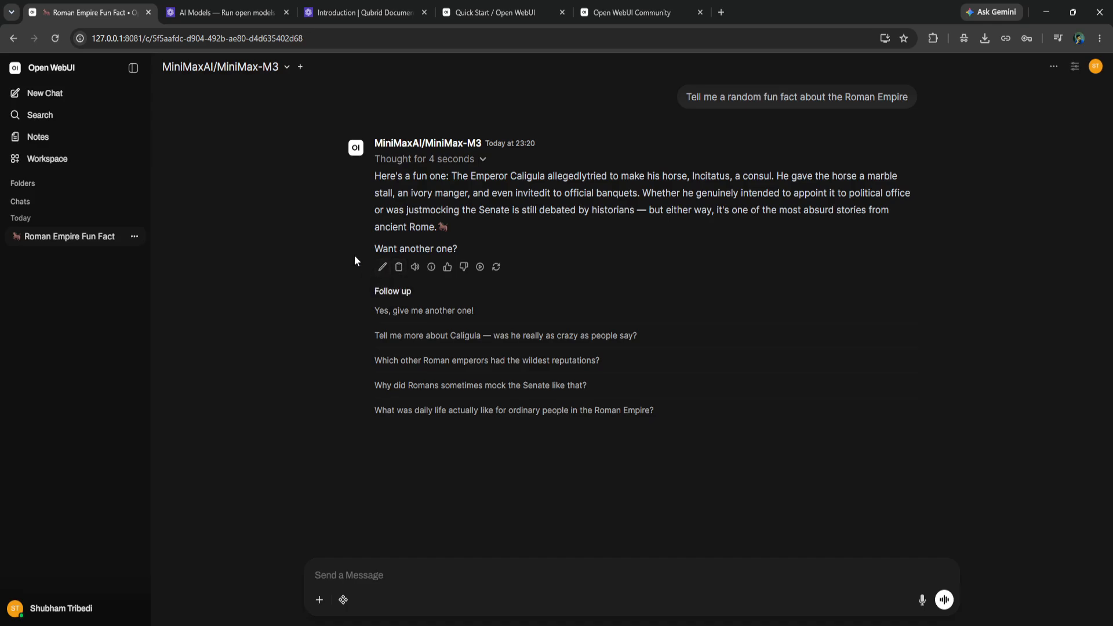
# Step: Review the message box's attachment options and the Code Interpreter option without enabling anything
pyautogui.click(320, 601)
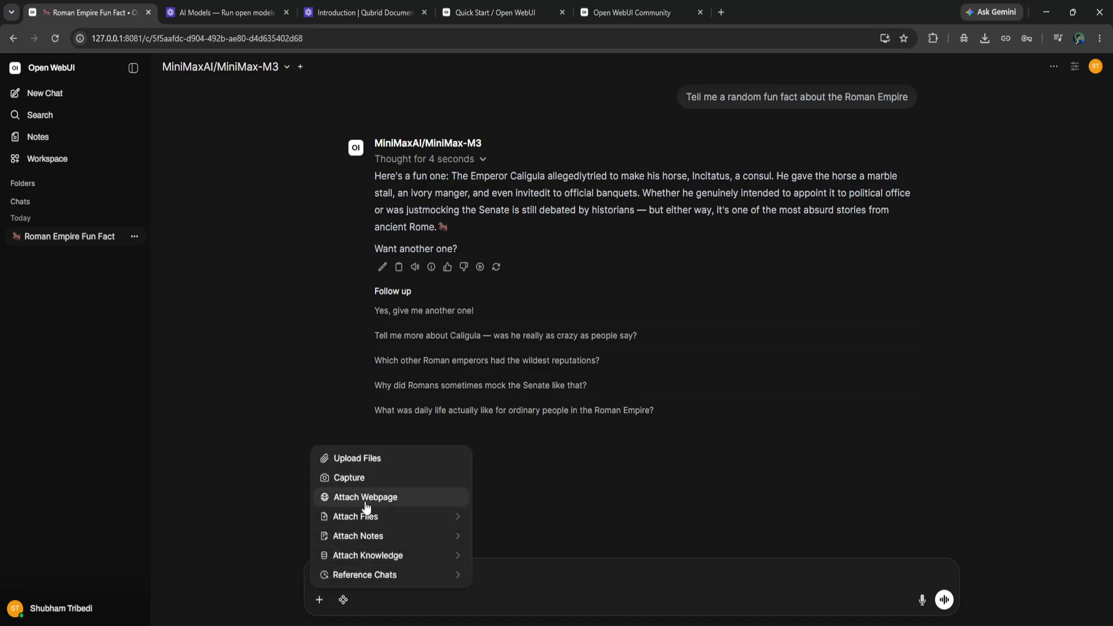
pyautogui.click(366, 555)
pyautogui.click(343, 600)
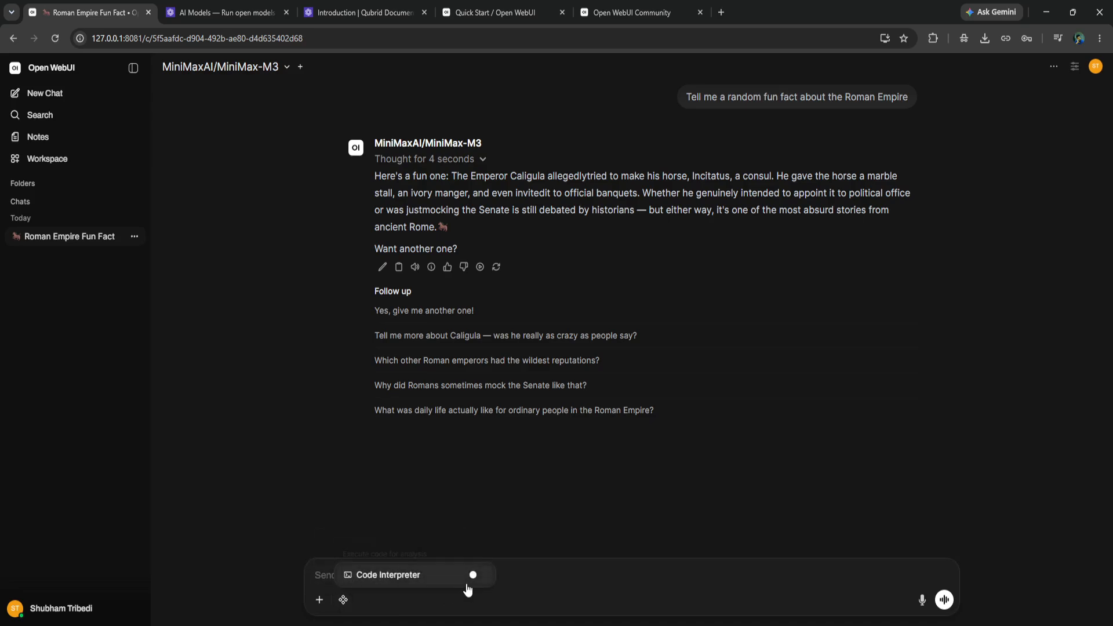
pyautogui.click(438, 598)
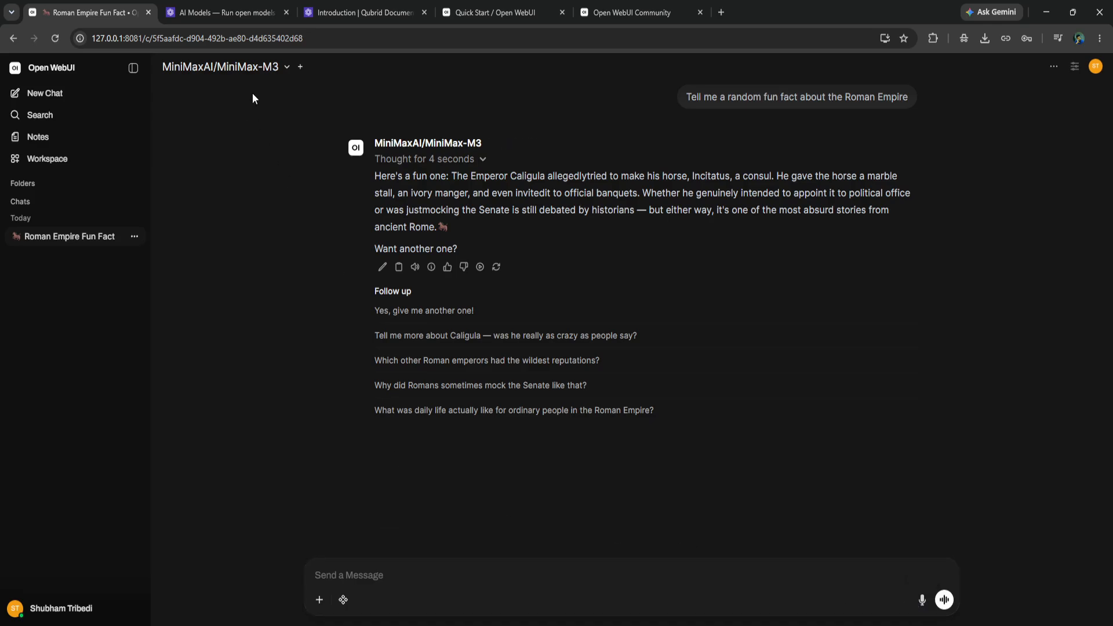
# Step: Browse the model list, search it for "kimi", and switch the Roman Empire chat to moonshotai/Kimi-K2.6
pyautogui.click(261, 68)
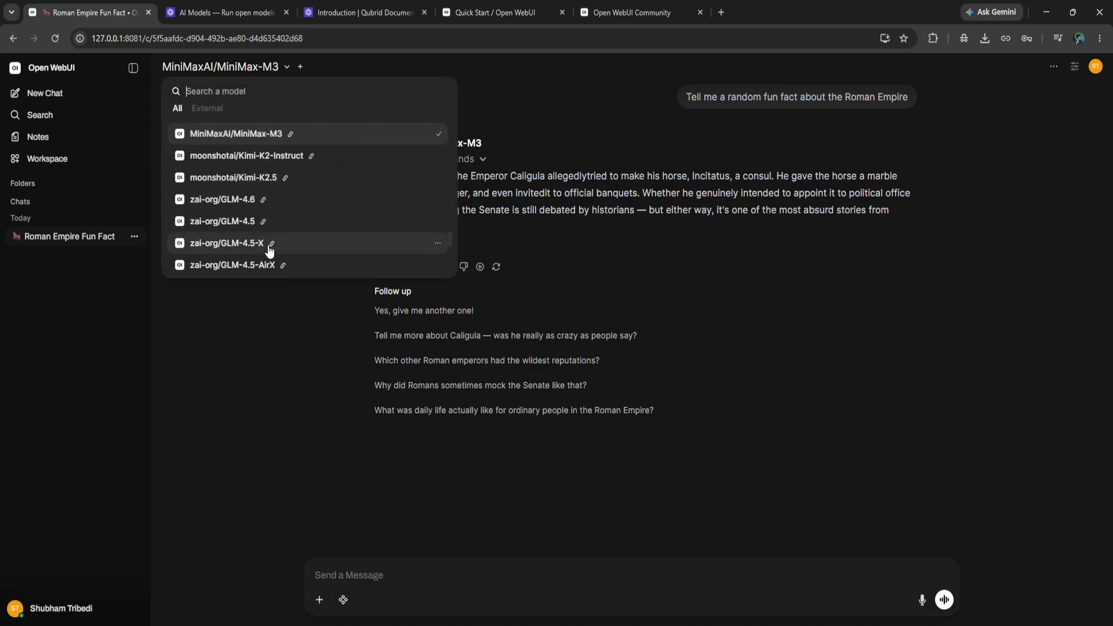
pyautogui.scroll(-5, 240, 232)
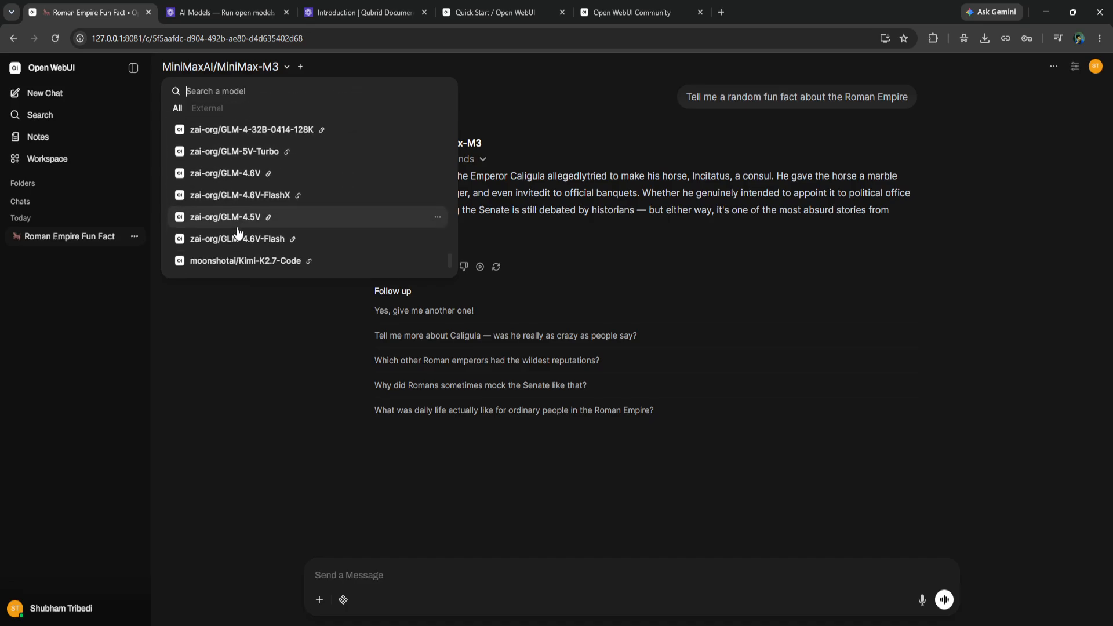
pyautogui.scroll(-2, 238, 232)
pyautogui.scroll(6, 234, 220)
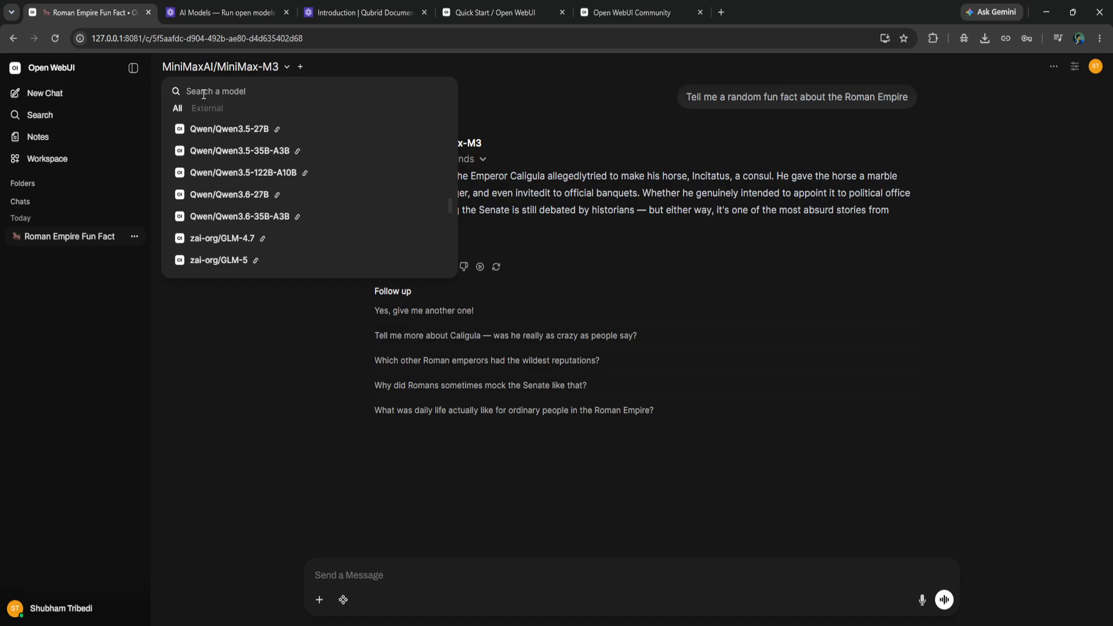
pyautogui.write('kimi')
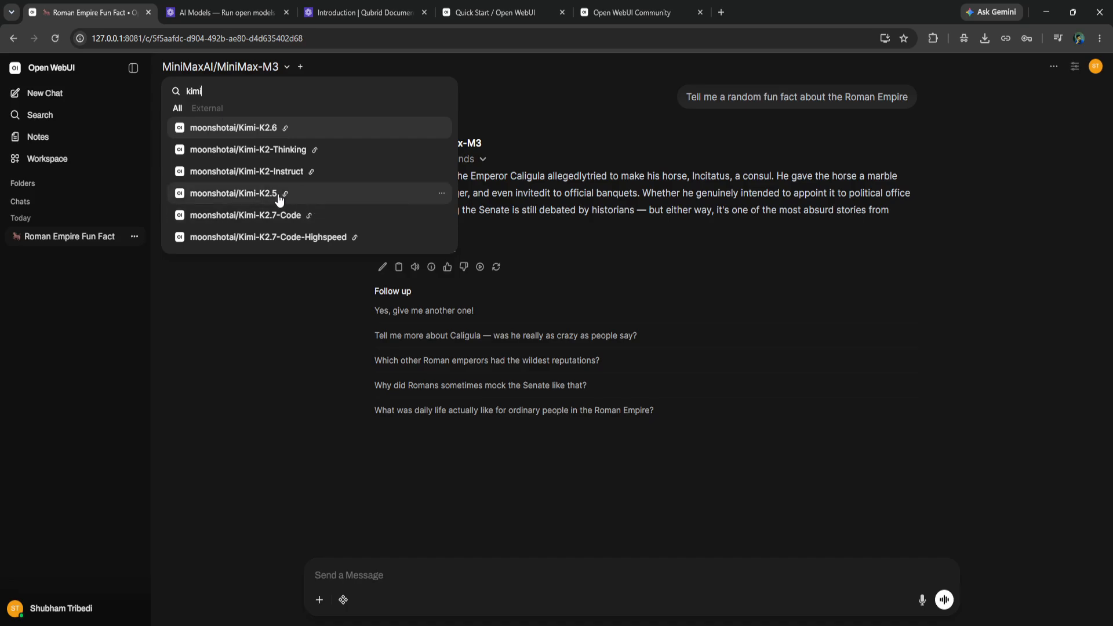
pyautogui.click(276, 133)
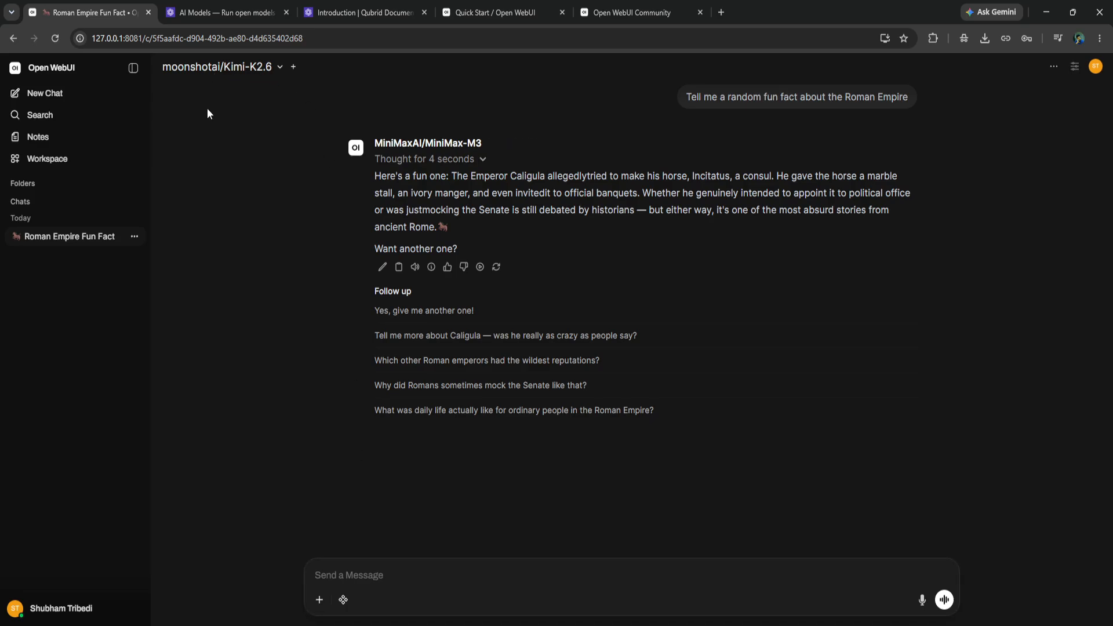
# Step: Start a new chat with moonshotai/Kimi-K2.6 and send the suggested prompt asking for ideas for kids' art
pyautogui.click(28, 96)
pyautogui.click(253, 66)
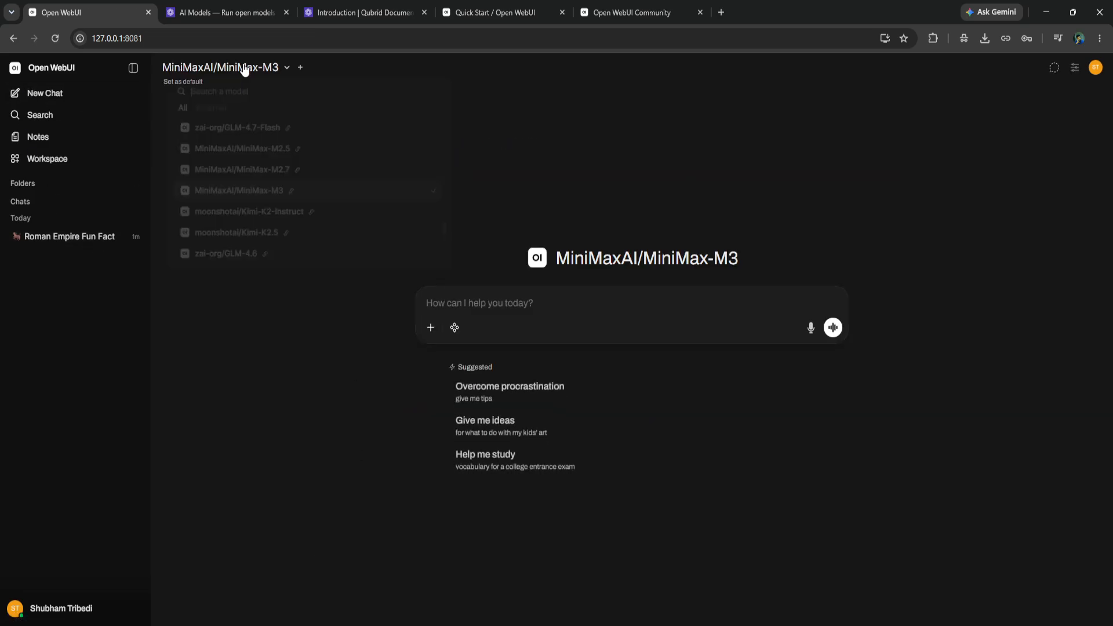
pyautogui.write('k2.')
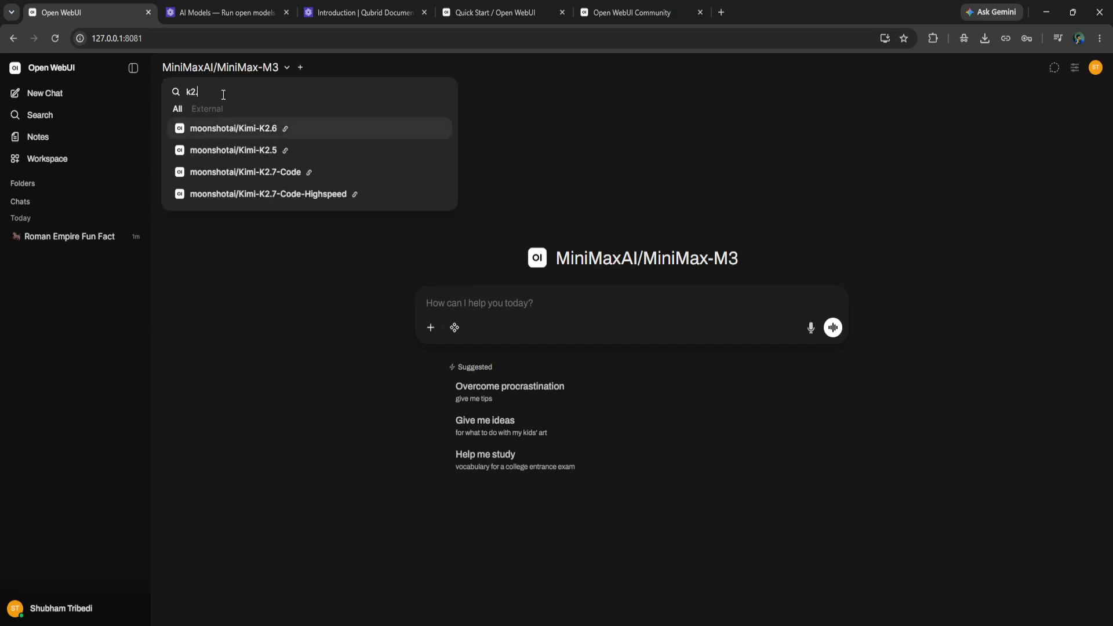
pyautogui.press('Return')
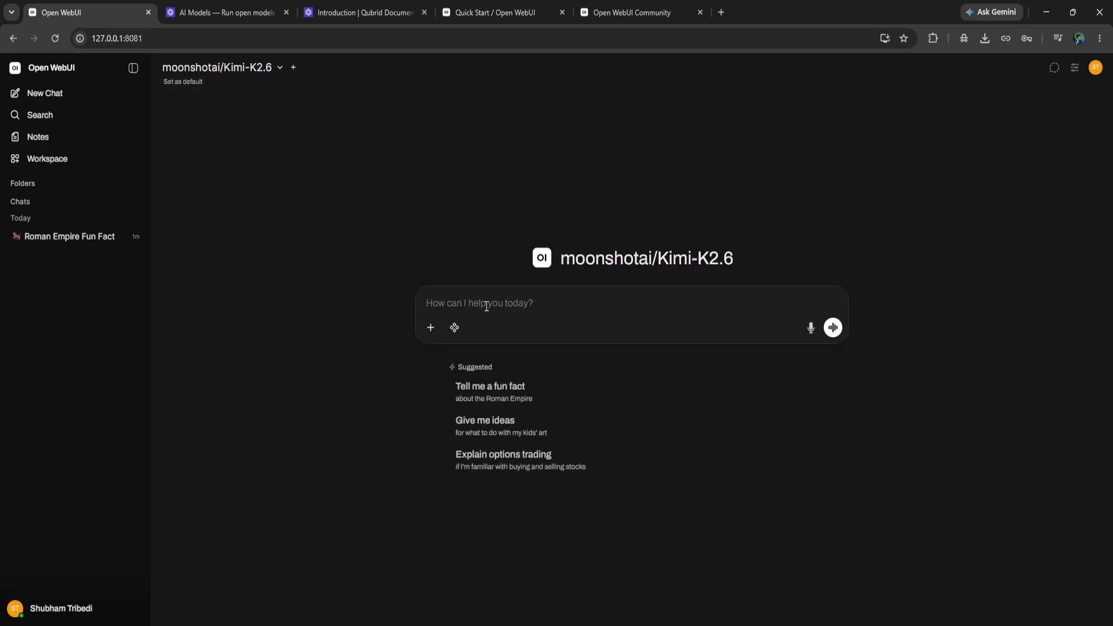
pyautogui.click(492, 433)
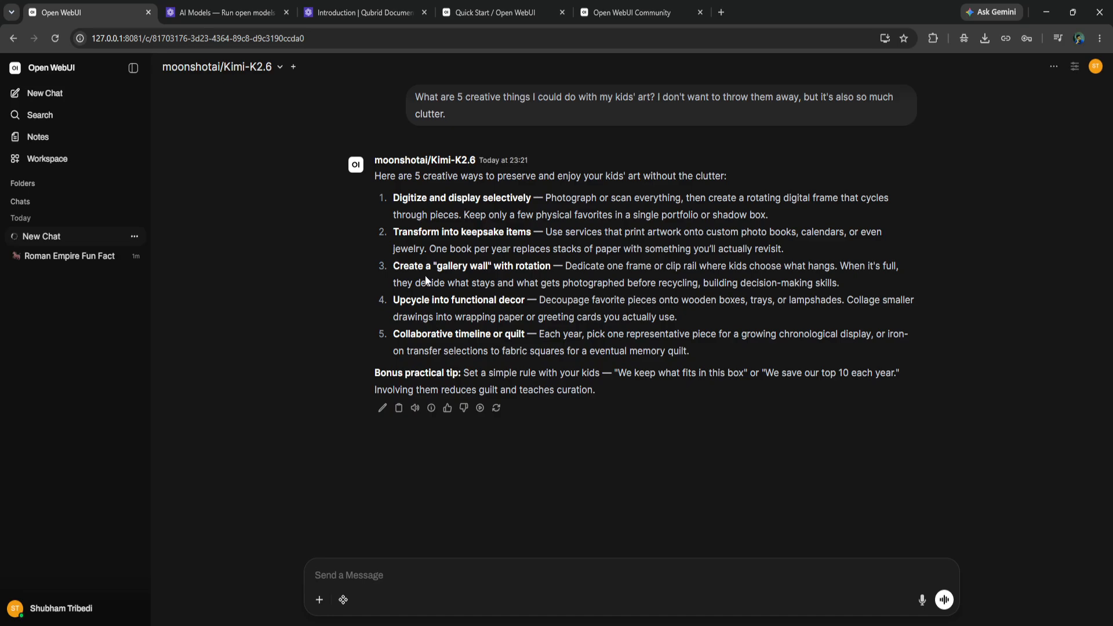
# Step: Switch to the Qubrid platform, open the Inferencing Logs, and show the Vision category
pyautogui.click(250, 7)
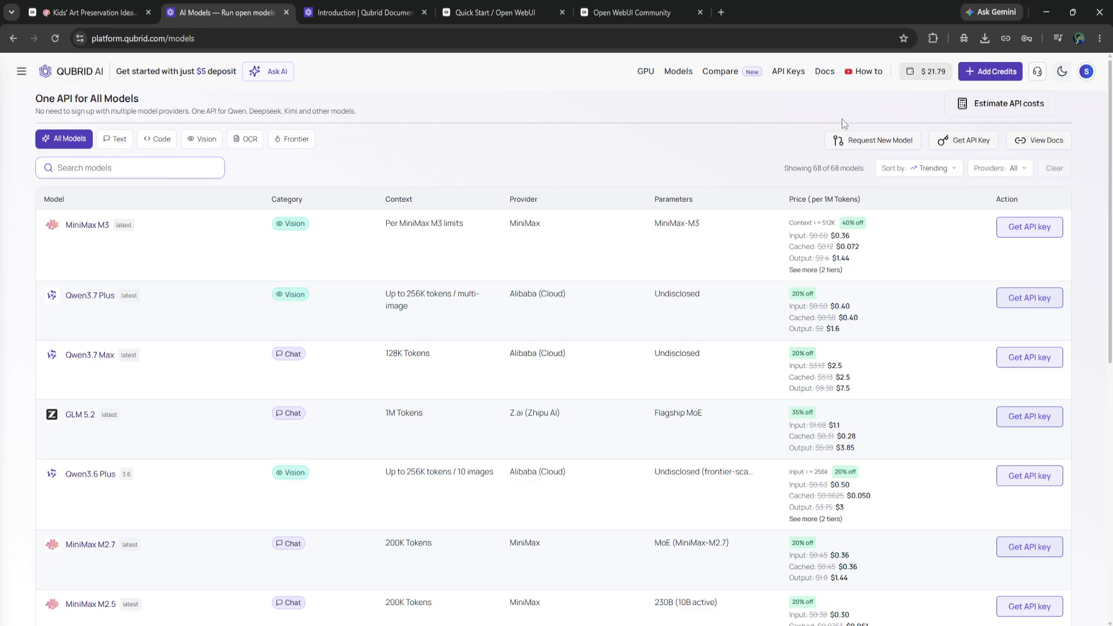
pyautogui.click(22, 71)
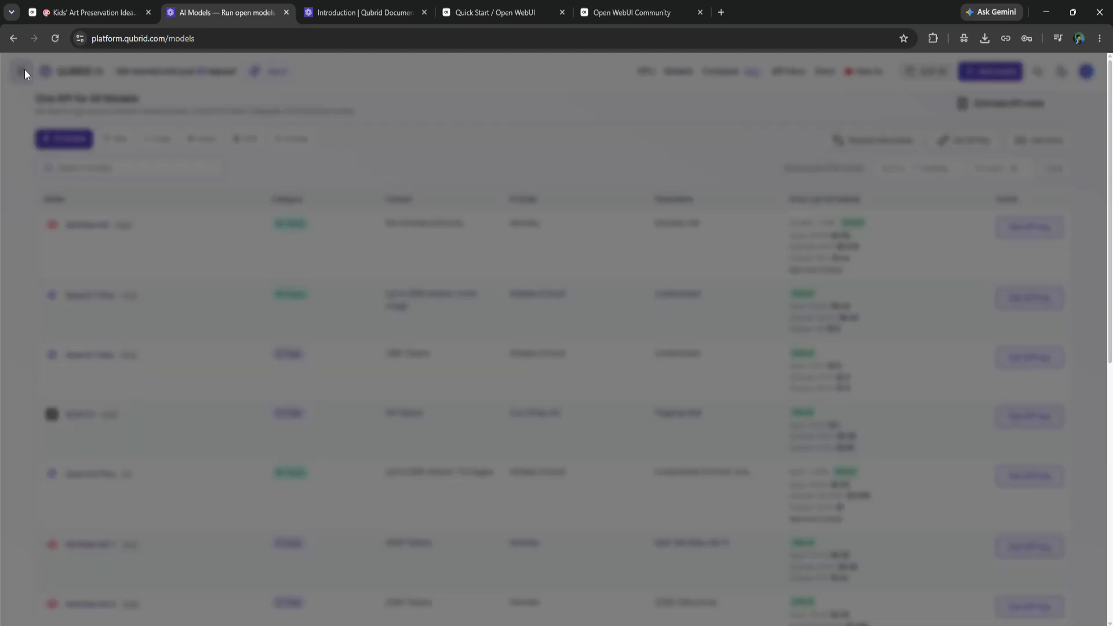
pyautogui.click(49, 519)
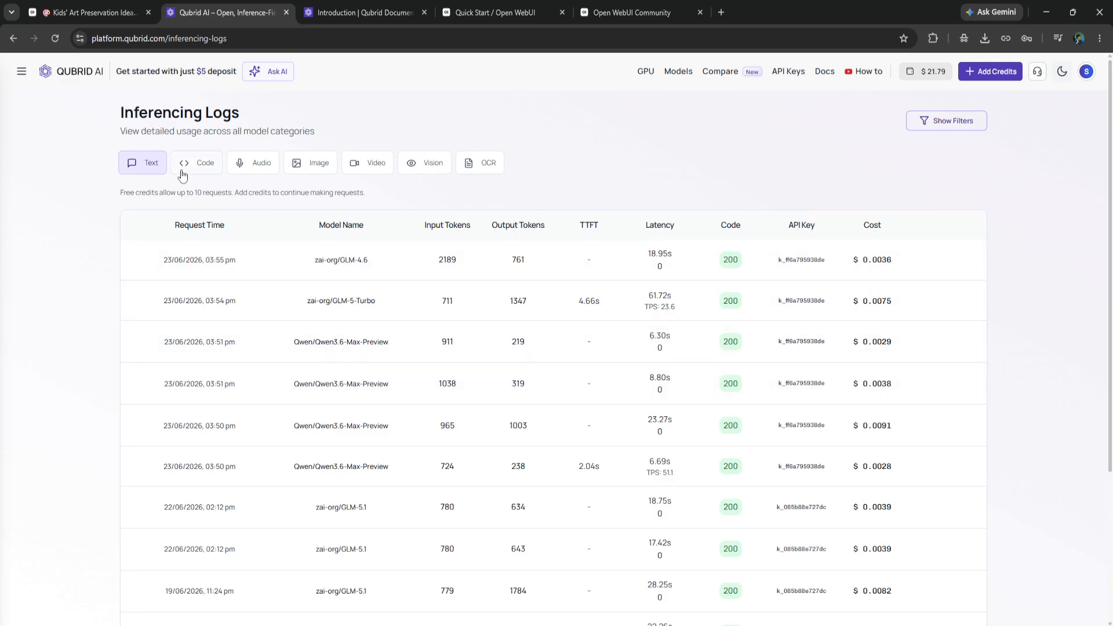
pyautogui.click(412, 164)
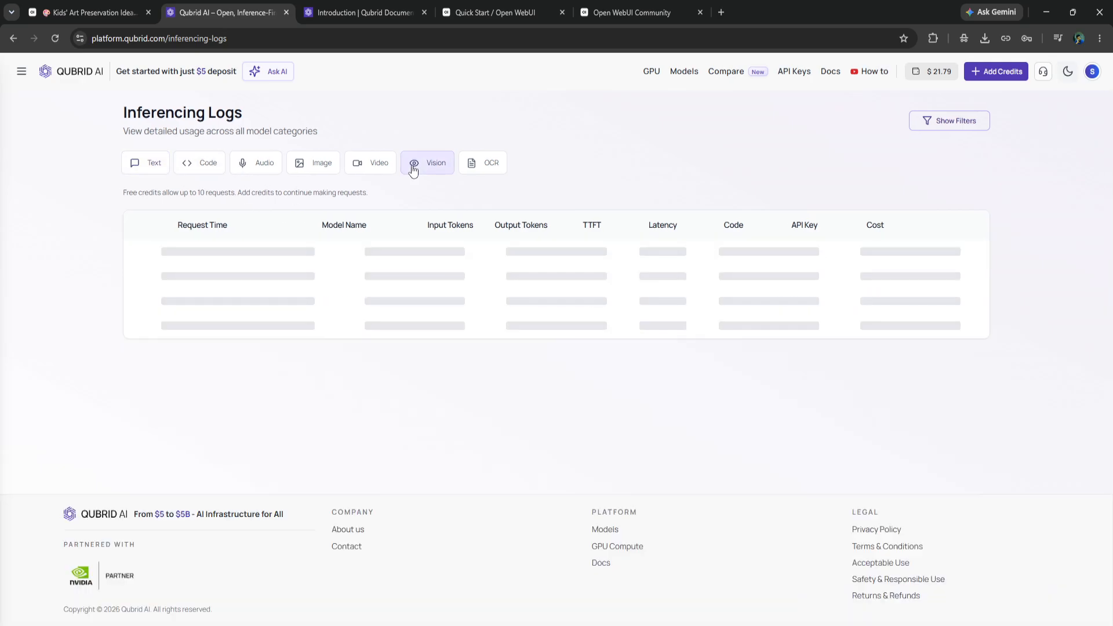
# Step: Examine the model names and costs of the moonshotai/Kimi-K2.6 requests in the Vision logs
pyautogui.moveTo(306, 259); pyautogui.dragTo(390, 259)
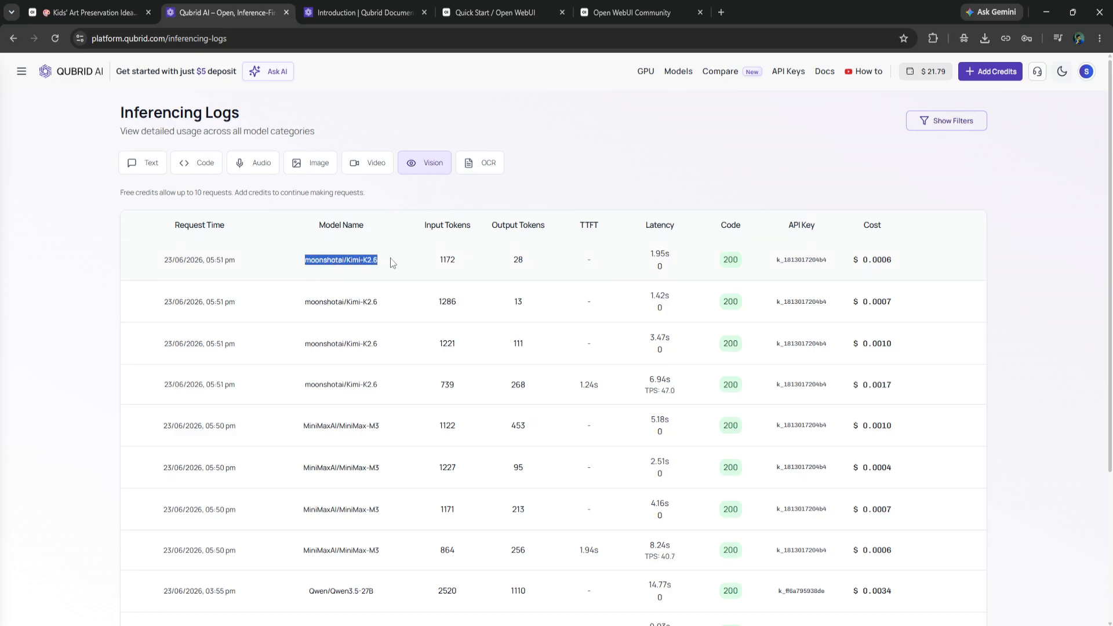
pyautogui.moveTo(285, 286); pyautogui.dragTo(381, 296)
pyautogui.moveTo(288, 339); pyautogui.dragTo(413, 343)
pyautogui.moveTo(289, 382); pyautogui.dragTo(570, 390)
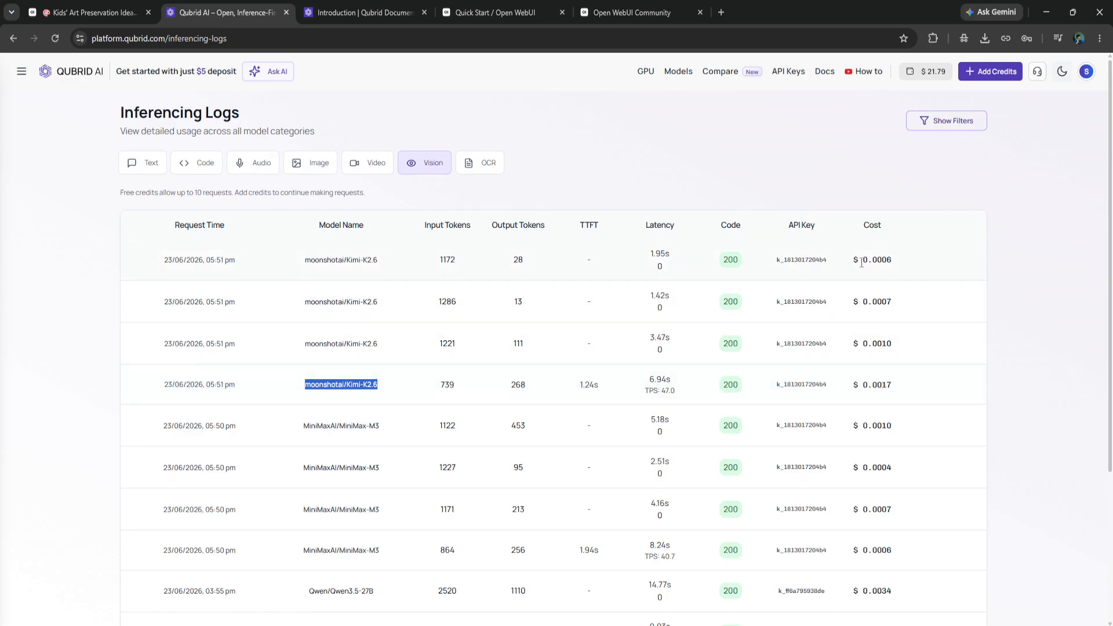
pyautogui.moveTo(852, 259); pyautogui.dragTo(926, 262)
pyautogui.tripleClick(864, 299)
pyautogui.tripleClick(878, 341)
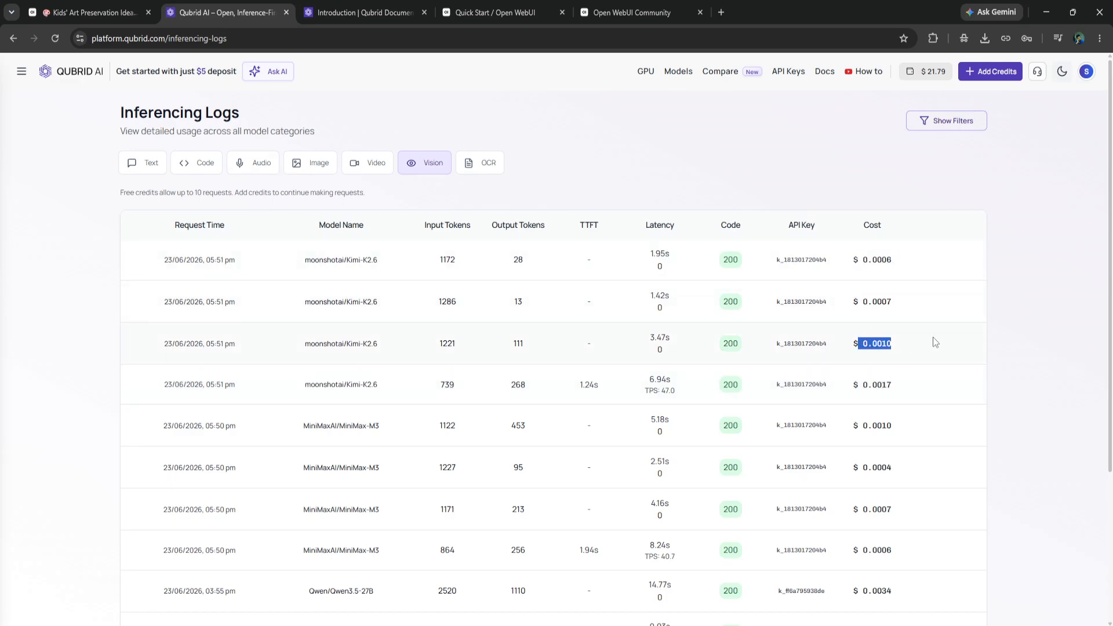
pyautogui.tripleClick(878, 386)
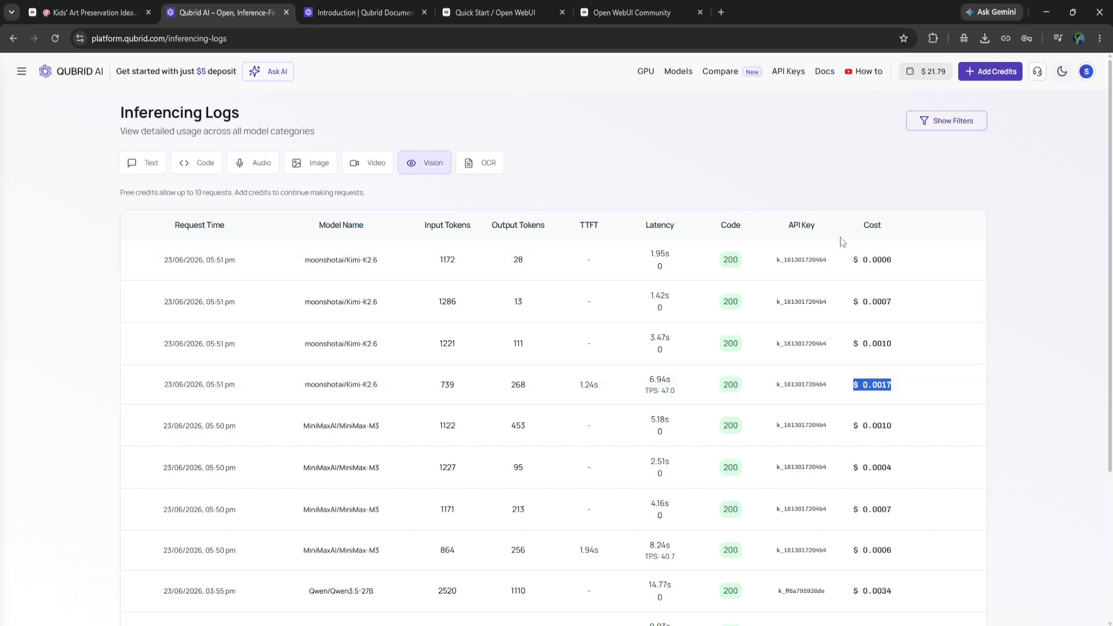
# Step: Examine the MiniMaxAI/MiniMax-M3 requests in the Vision logs and check the cost of each one
pyautogui.moveTo(302, 427); pyautogui.dragTo(392, 433)
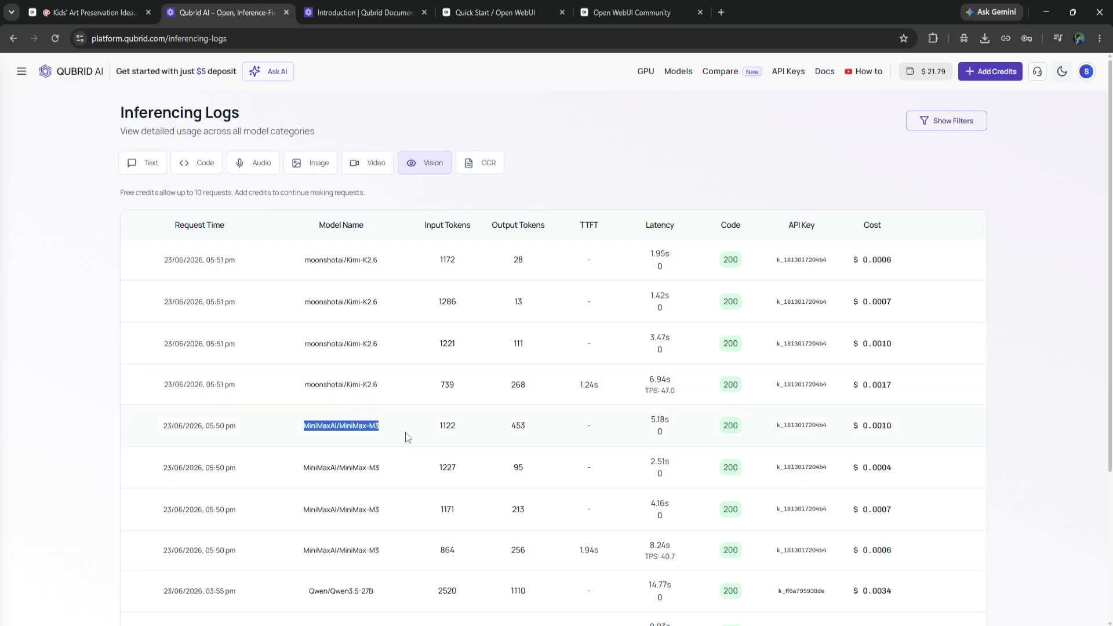
pyautogui.moveTo(386, 555); pyautogui.dragTo(148, 417)
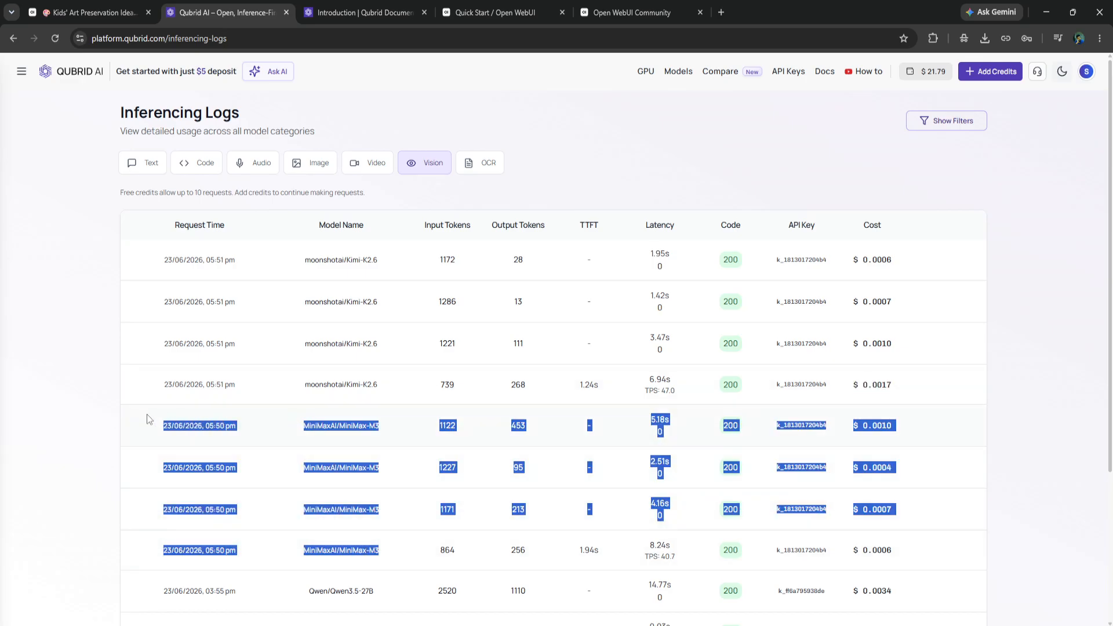
pyautogui.click(1003, 408)
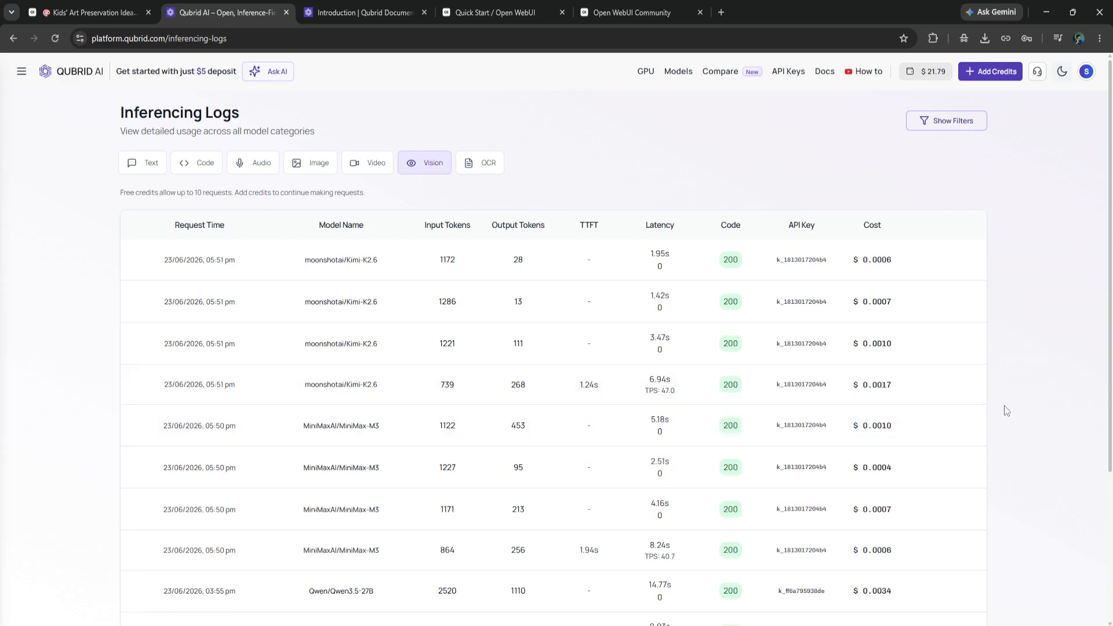
pyautogui.moveTo(898, 552); pyautogui.dragTo(829, 542)
pyautogui.moveTo(894, 509); pyautogui.dragTo(851, 509)
pyautogui.moveTo(906, 486); pyautogui.dragTo(844, 470)
pyautogui.moveTo(899, 442); pyautogui.dragTo(756, 425)
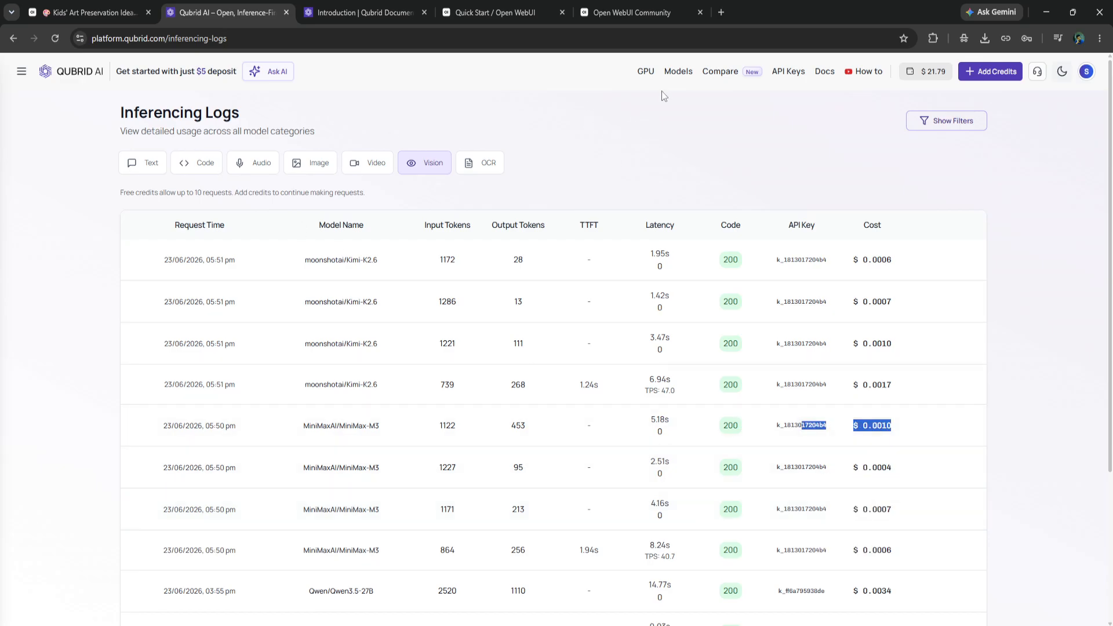
# Step: Open Qubrid's Models catalog, and return to Open WebUI to review the moonshotai/Kimi-K2.6 answer about kids' art
pyautogui.click(676, 74)
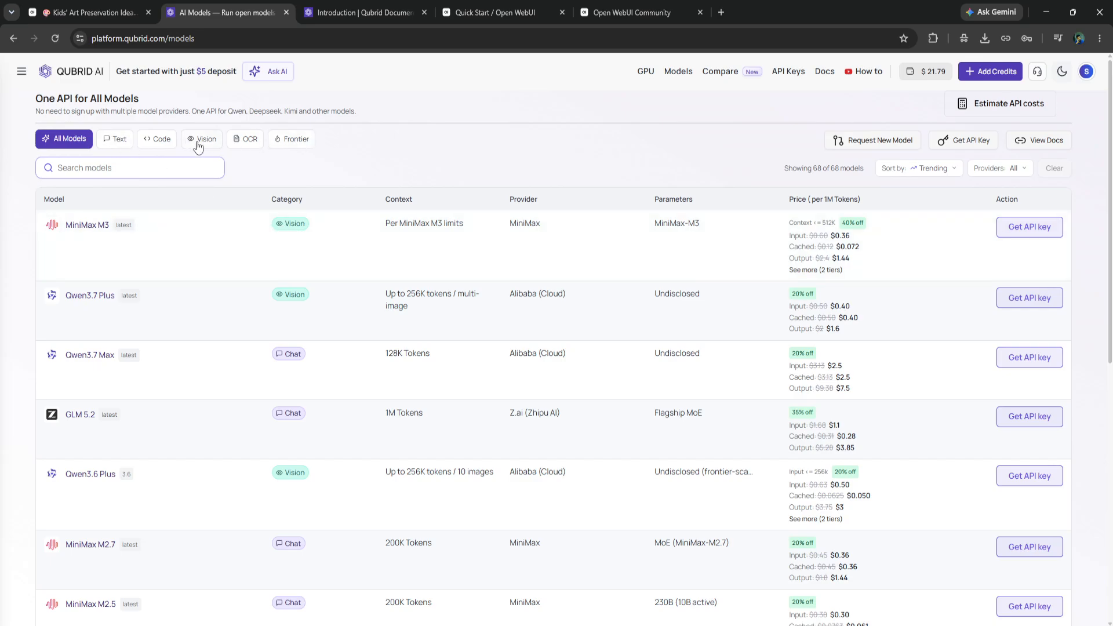
pyautogui.click(129, 5)
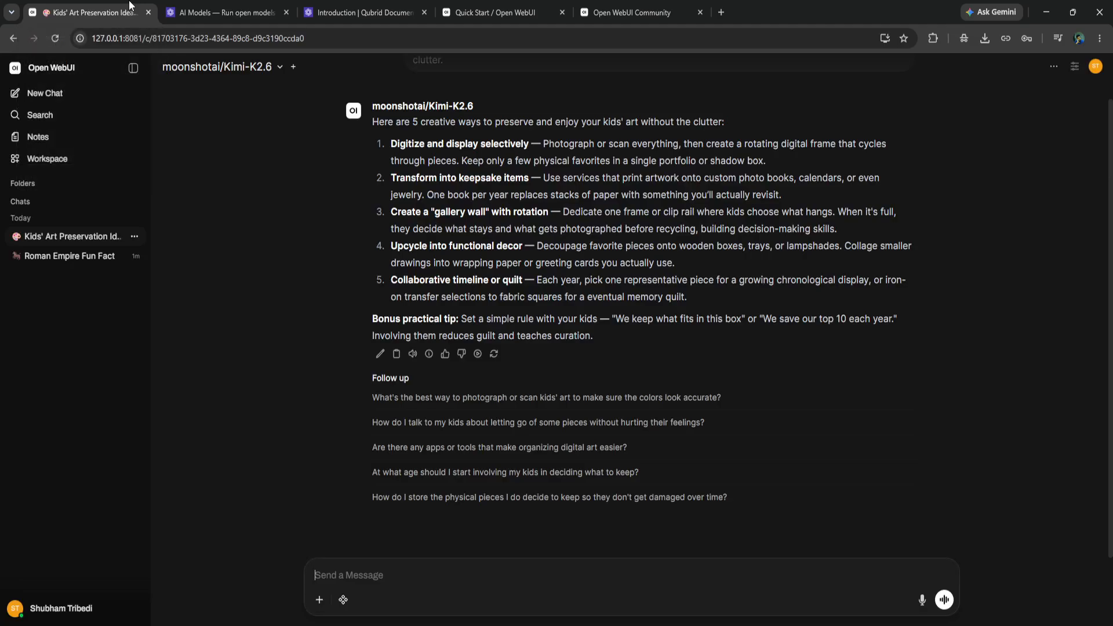
pyautogui.scroll(1, 422, 293)
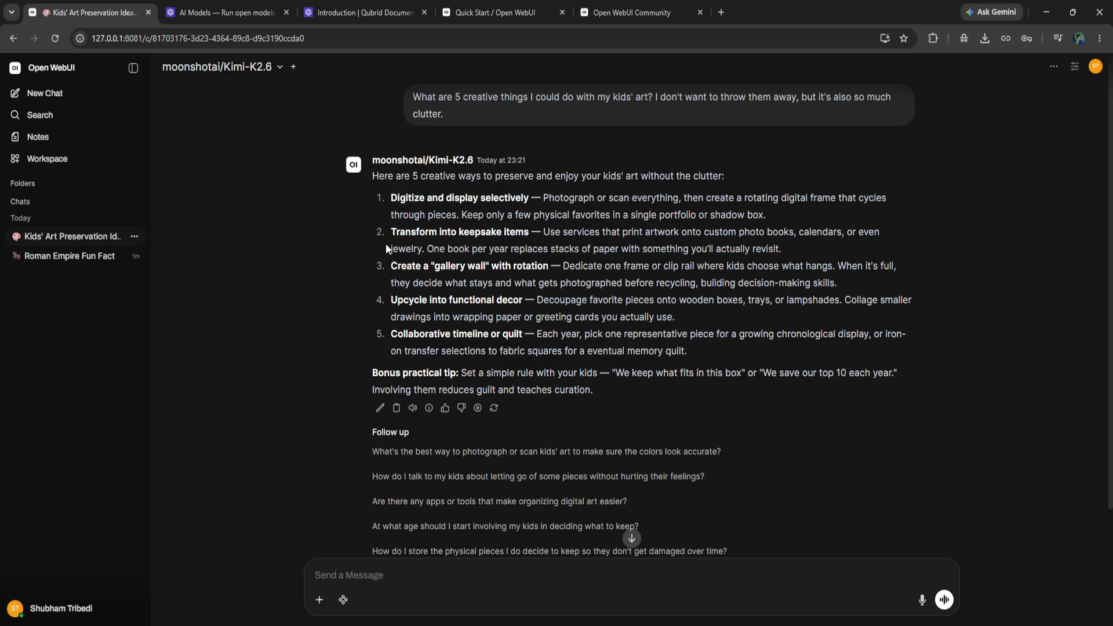
# Step: Switch to the Qubrid documentation and browse the Zed, OpenClaw, Claude Code, Cursor and Hermes integration guides
pyautogui.hotkey('ctrl', '3')
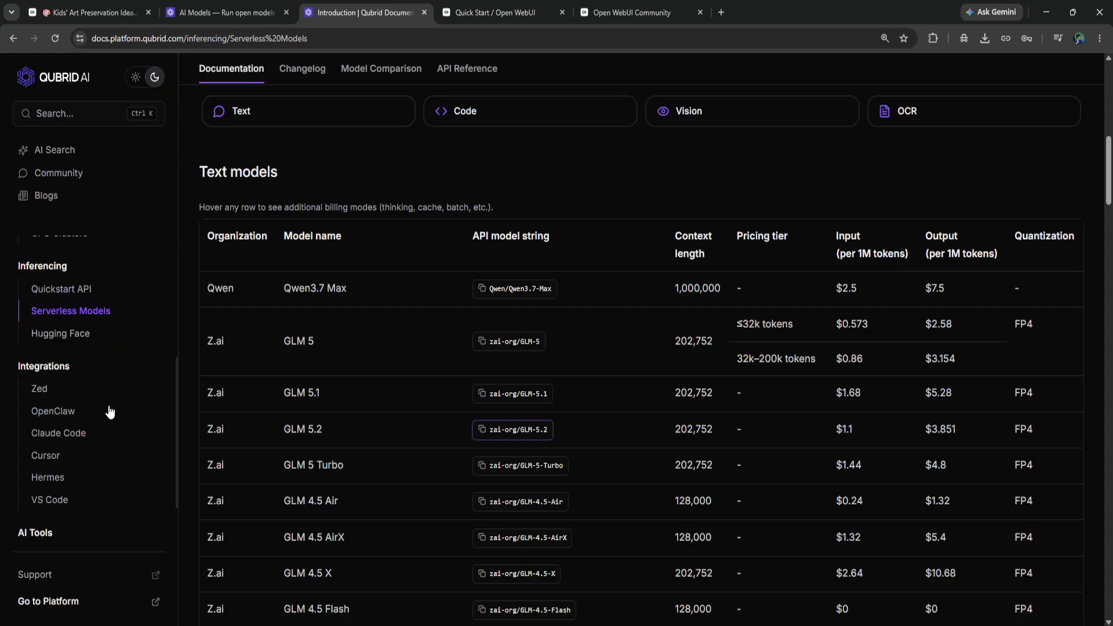
pyautogui.click(39, 390)
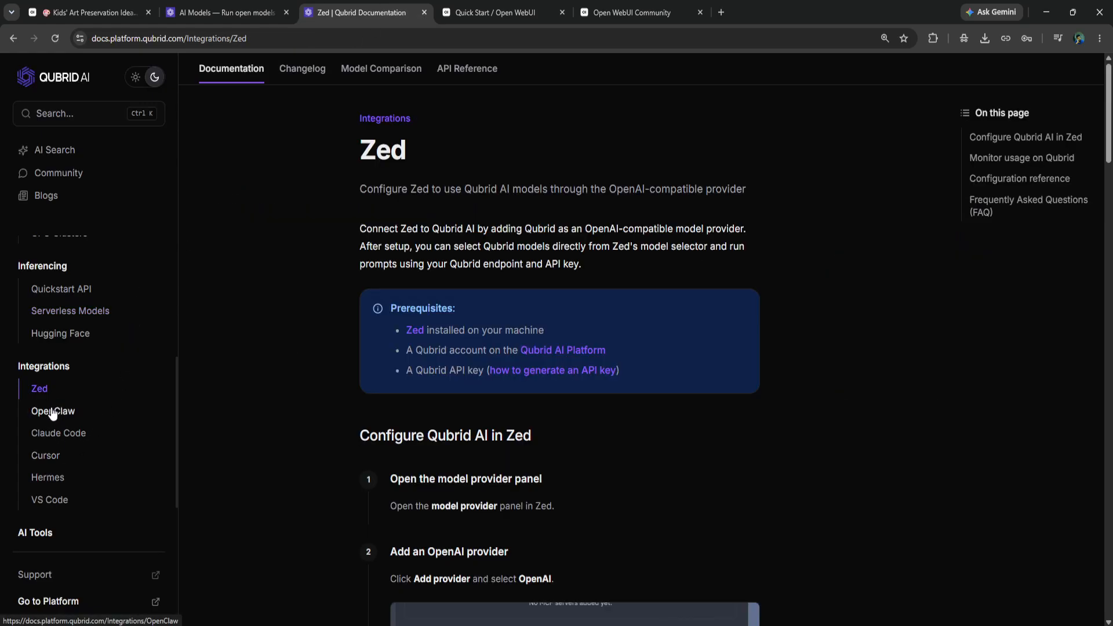
pyautogui.click(51, 411)
pyautogui.click(50, 436)
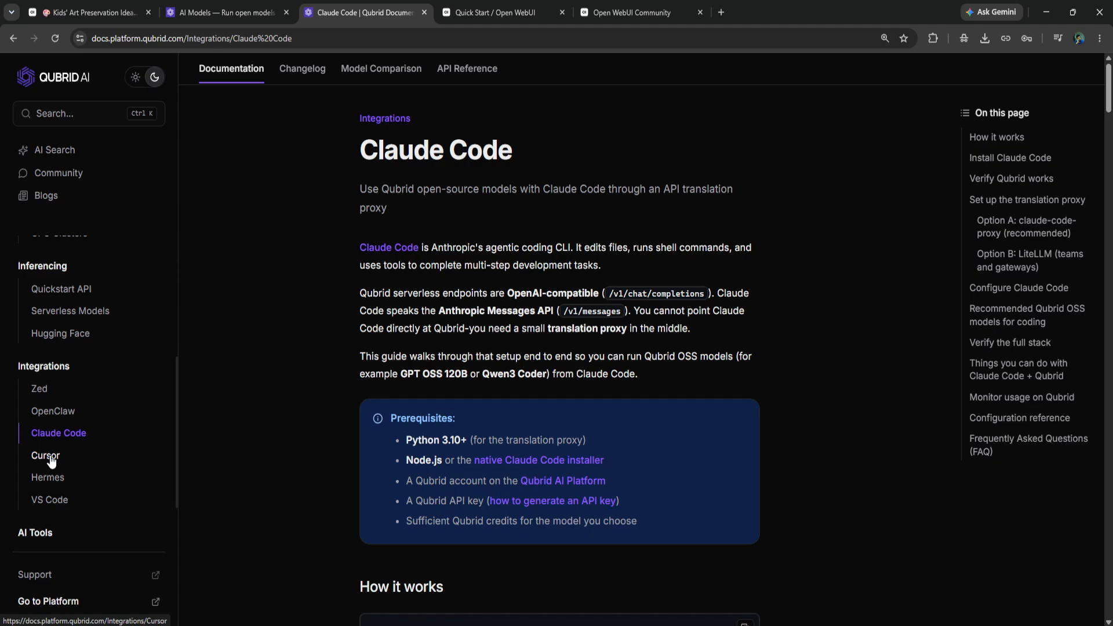
pyautogui.click(50, 458)
pyautogui.click(48, 479)
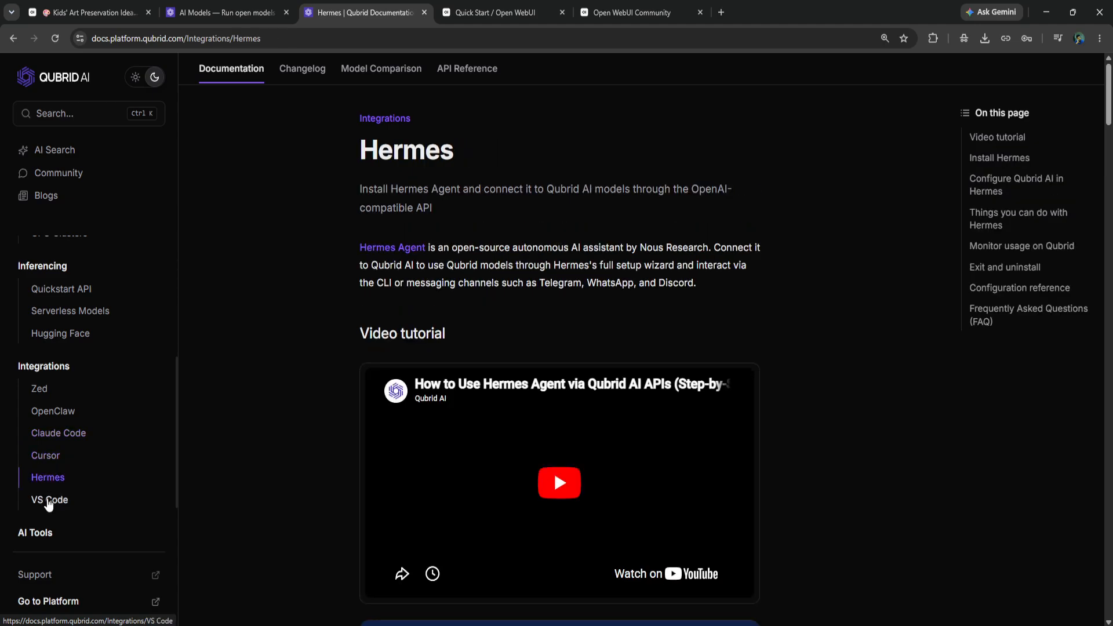
# Step: Open the VS Code integration guide, skim its setup instructions through selecting a model, and return to the Open WebUI chat
pyautogui.click(49, 502)
pyautogui.scroll(-10, 369, 416)
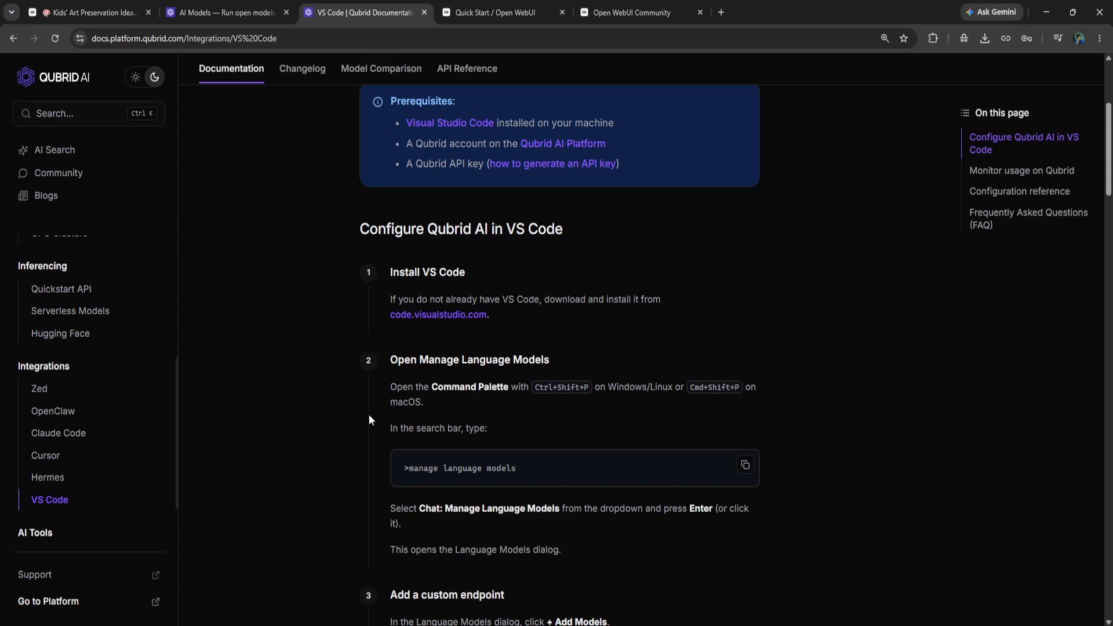
pyautogui.scroll(-20, 369, 417)
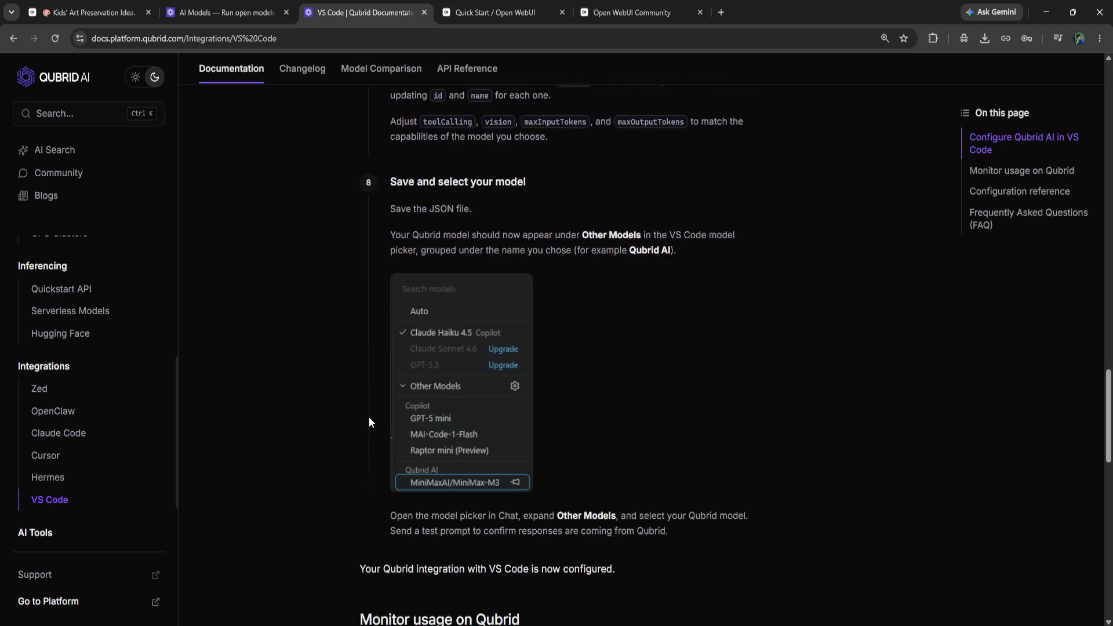
pyautogui.click(145, 6)
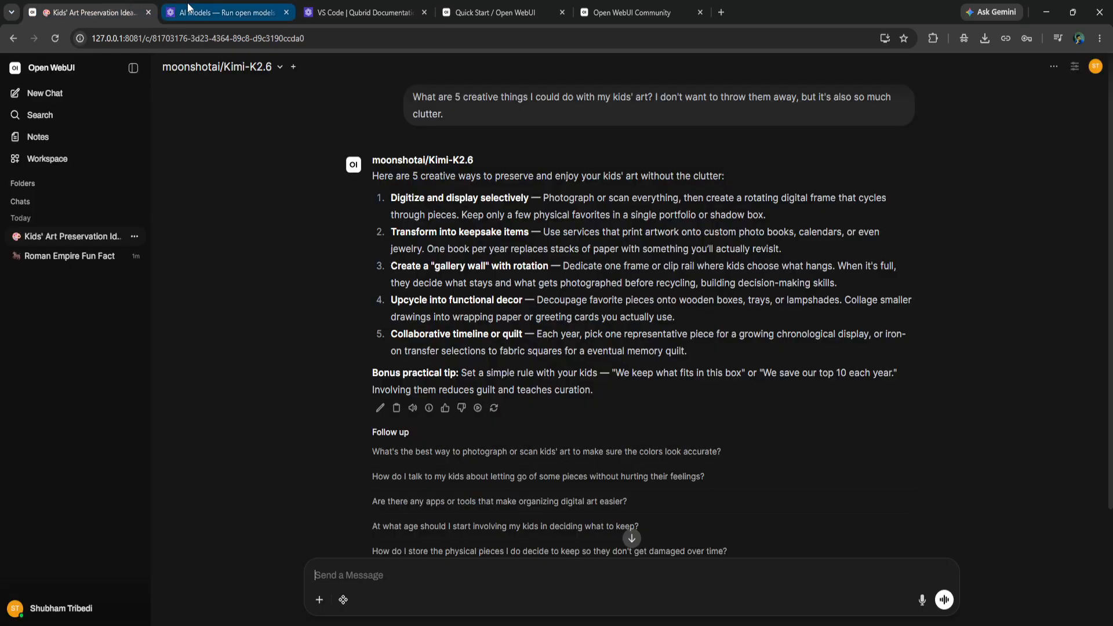